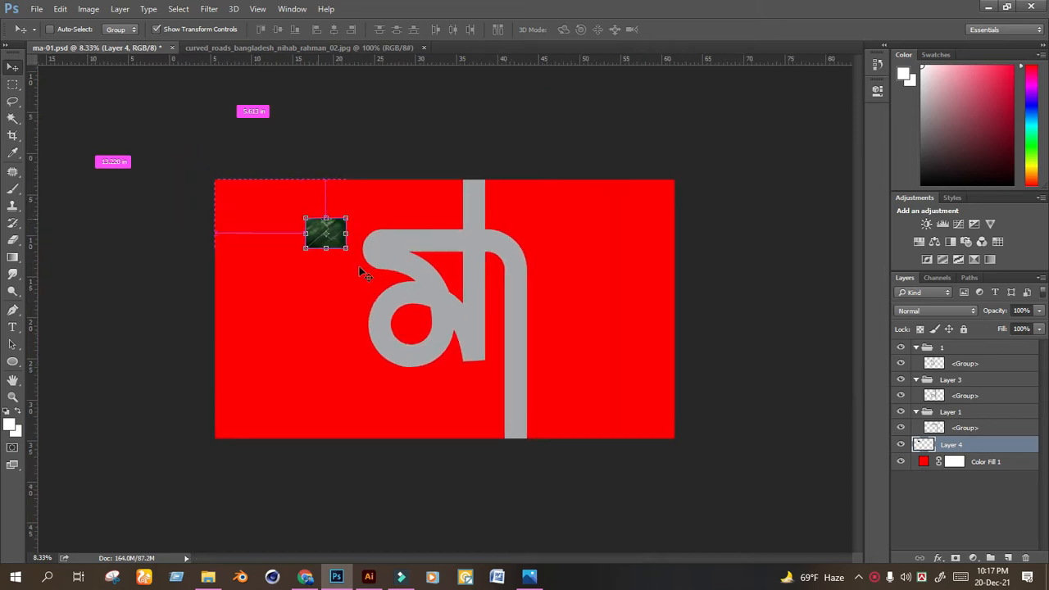
# Enlarge the field photo on Layer 4 to about 1172% and position it to cover the whole canvas.
pyautogui.hotkey('ctrl', 't')
pyautogui.moveTo(355, 255); pyautogui.dragTo(672, 490)
pyautogui.moveTo(630, 444); pyautogui.dragTo(541, 400)
pyautogui.moveTo(584, 455); pyautogui.dragTo(655, 424)
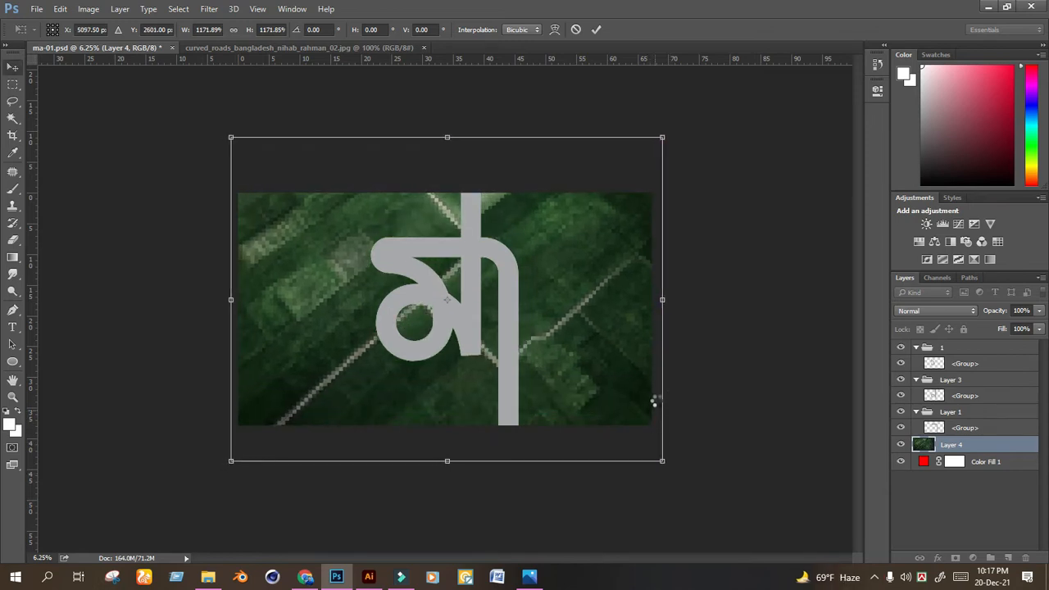
pyautogui.press('Return')
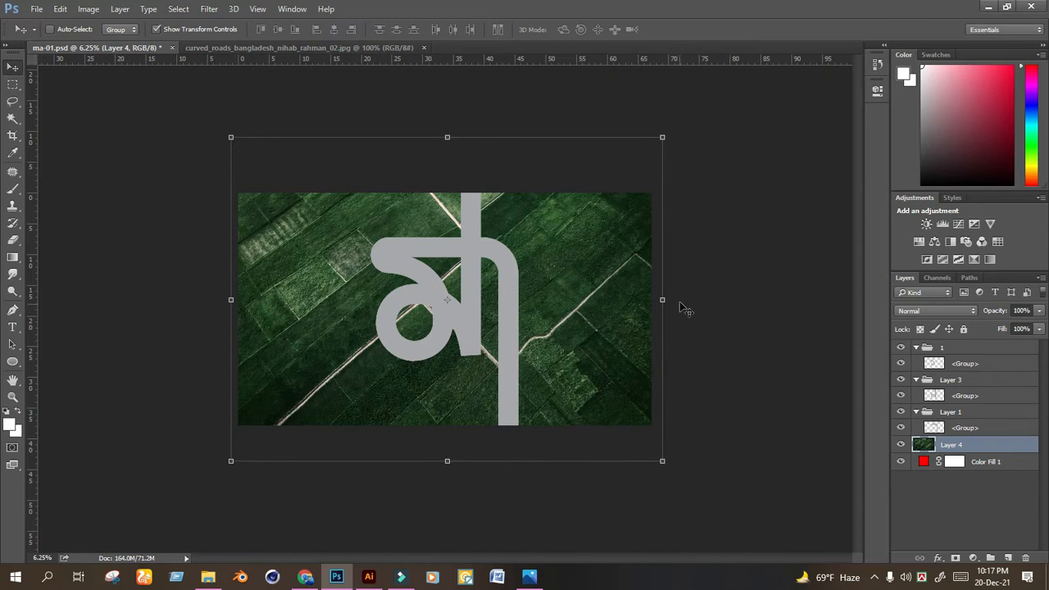
# Rotate the field photo about 40°, then enlarge and reposition it so it fills the canvas corners.
pyautogui.moveTo(688, 350); pyautogui.dragTo(710, 513)
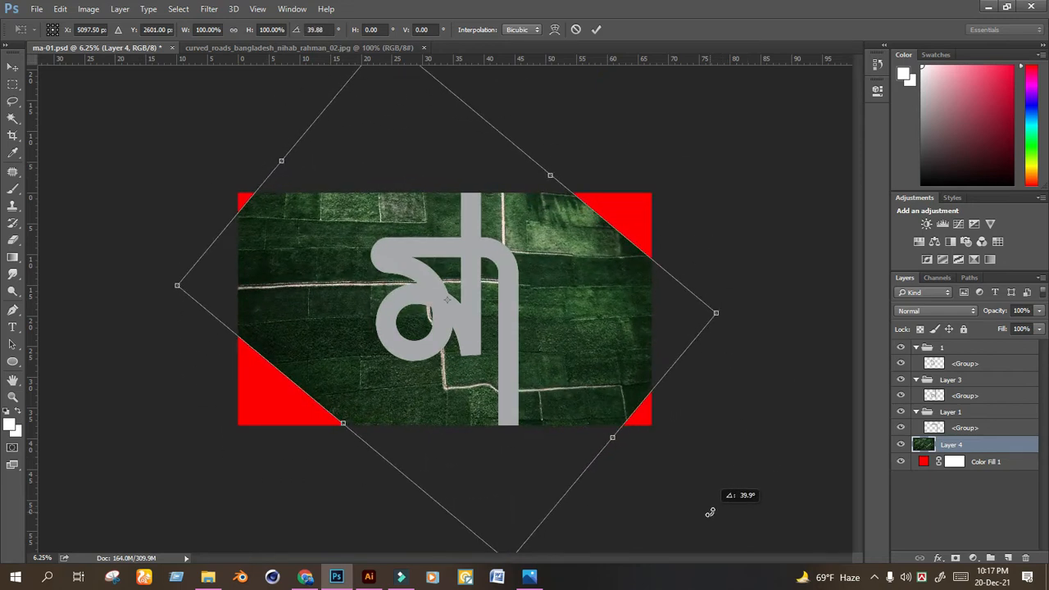
pyautogui.moveTo(710, 513); pyautogui.dragTo(706, 509)
pyautogui.moveTo(716, 318); pyautogui.dragTo(835, 329)
pyautogui.moveTo(719, 362); pyautogui.dragTo(653, 336)
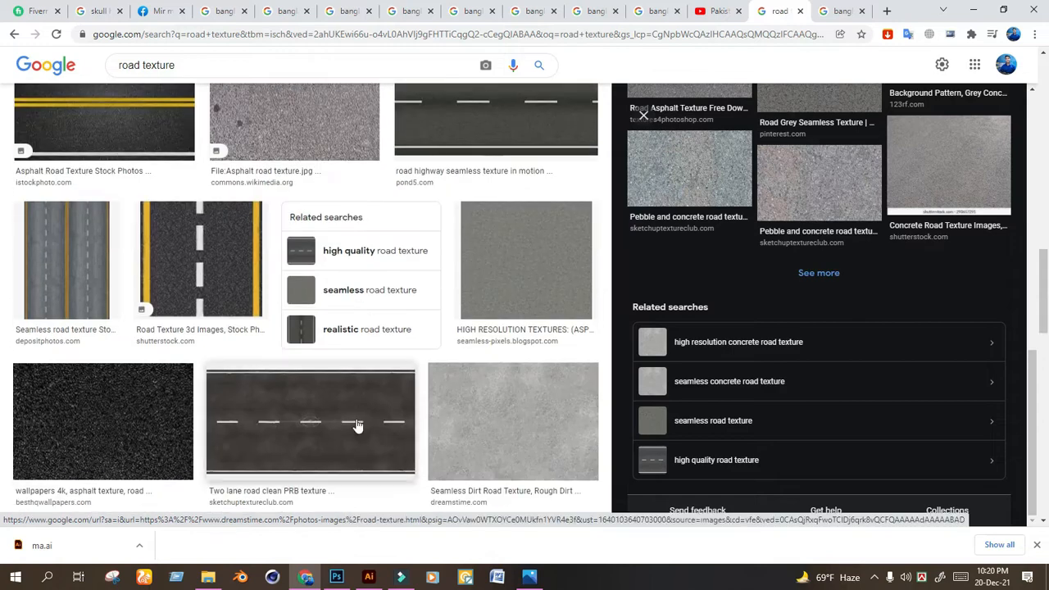
# Browse the road texture images, then switch to Photoshop and paste the copied asphalt texture into ma-01.psd.
pyautogui.scroll(8, 357, 425)
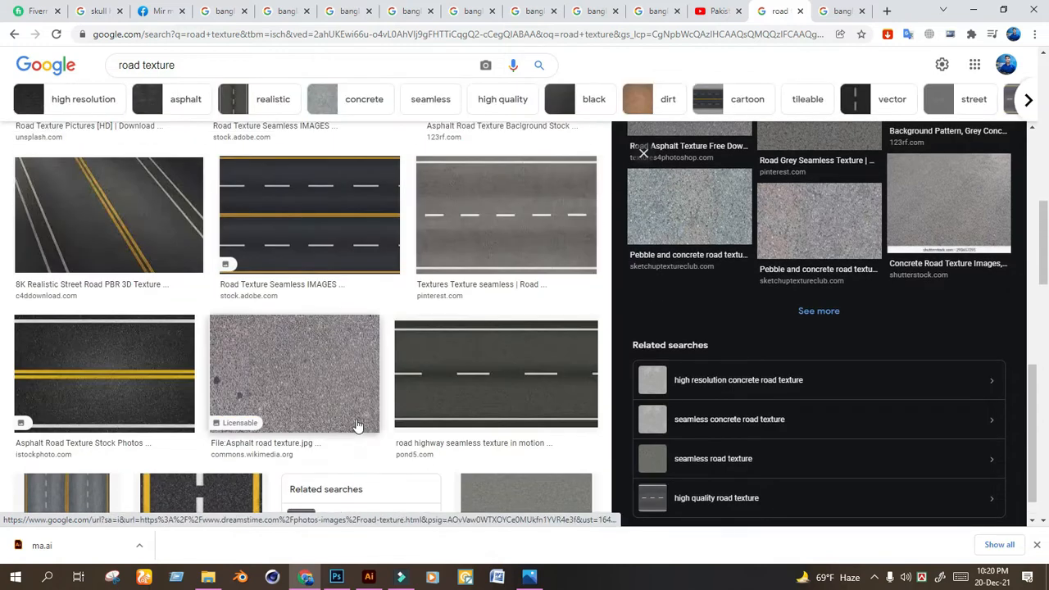
pyautogui.scroll(5, 357, 425)
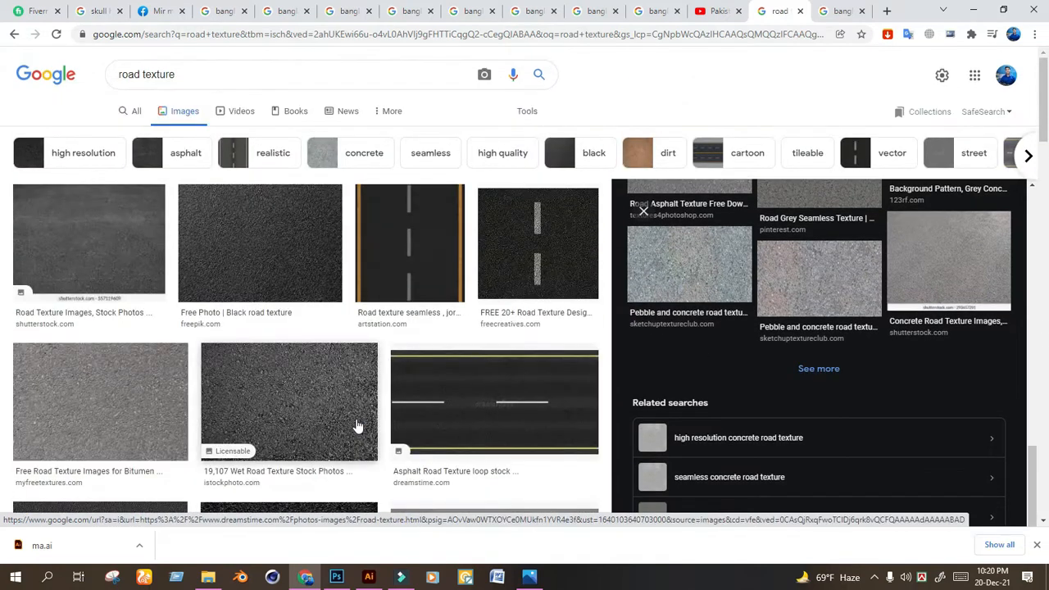
pyautogui.click(368, 576)
pyautogui.click(336, 577)
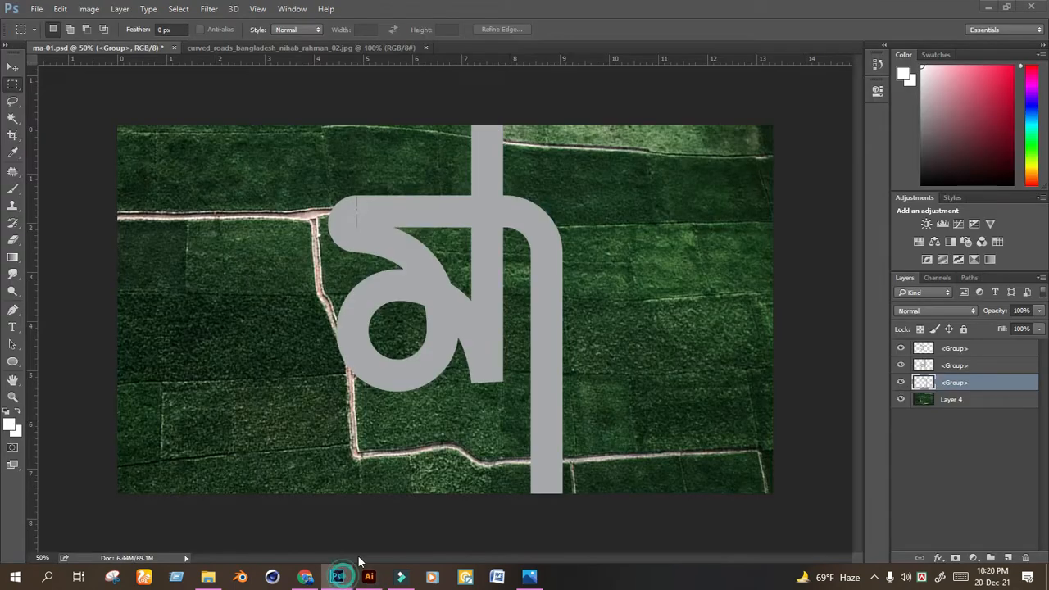
pyautogui.hotkey('ctrl', 'v')
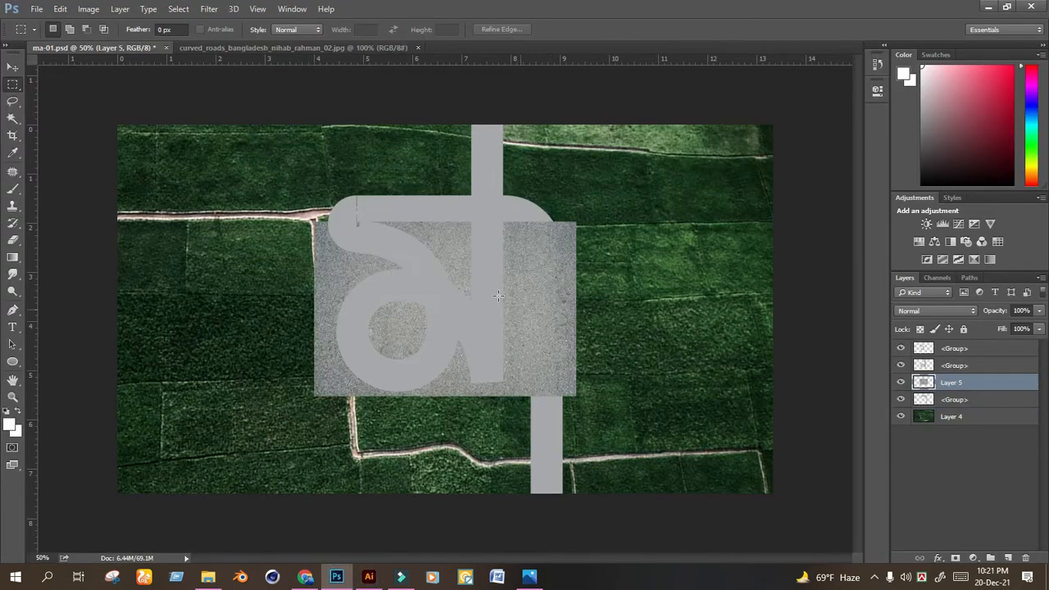
# Turn the asphalt texture upright, enlarge it to cover the letter, and move its layer to the top of the stack.
pyautogui.click(14, 67)
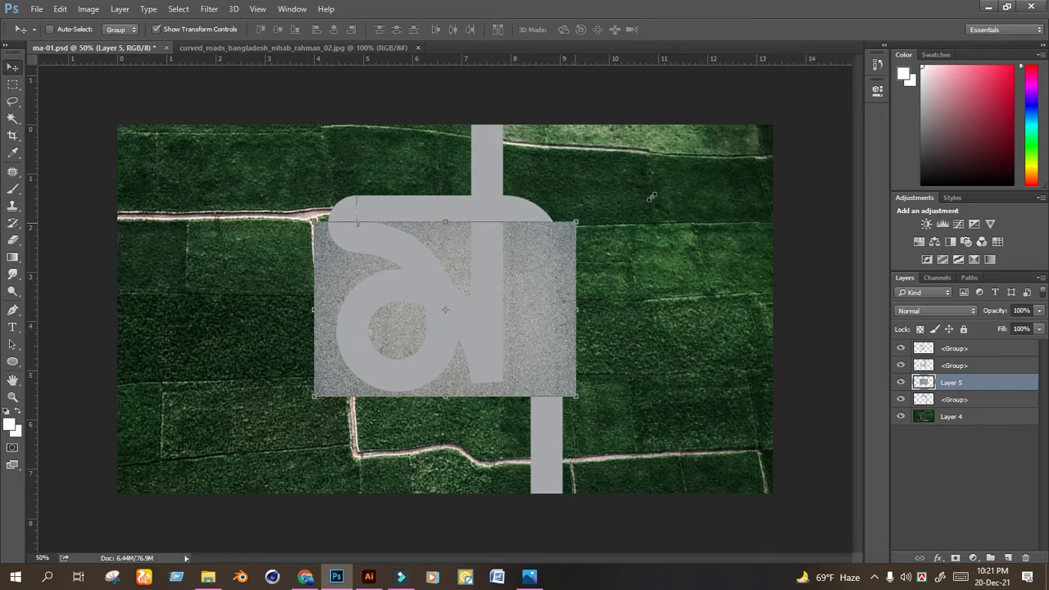
pyautogui.moveTo(576, 221); pyautogui.dragTo(558, 481)
pyautogui.moveTo(575, 117); pyautogui.dragTo(584, 106)
pyautogui.press('Return')
pyautogui.moveTo(1007, 382); pyautogui.dragTo(1010, 349)
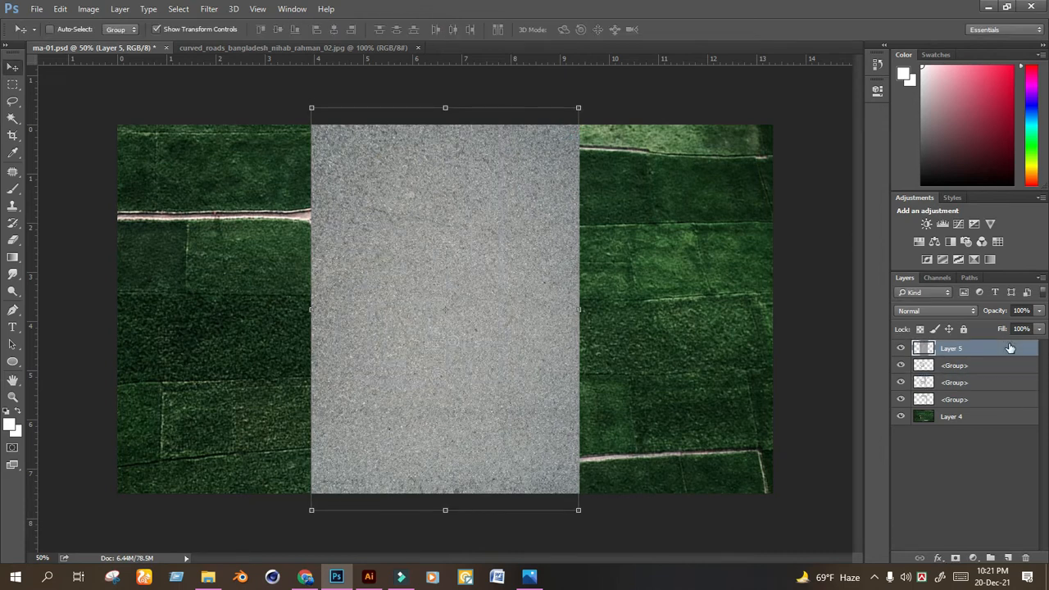
# Group the three letter layers and clip the asphalt texture layer to that group.
pyautogui.click(956, 368)
pyautogui.keyDown('shift'); pyautogui.click(955, 399); pyautogui.keyUp('shift')
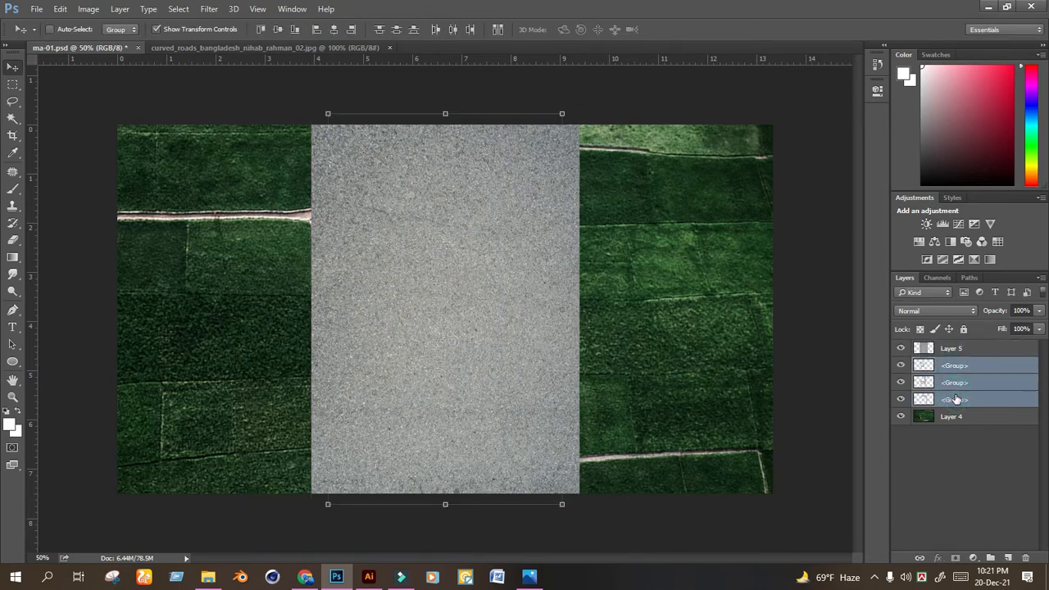
pyautogui.hotkey('ctrl', 'g')
pyautogui.rightClick(949, 349)
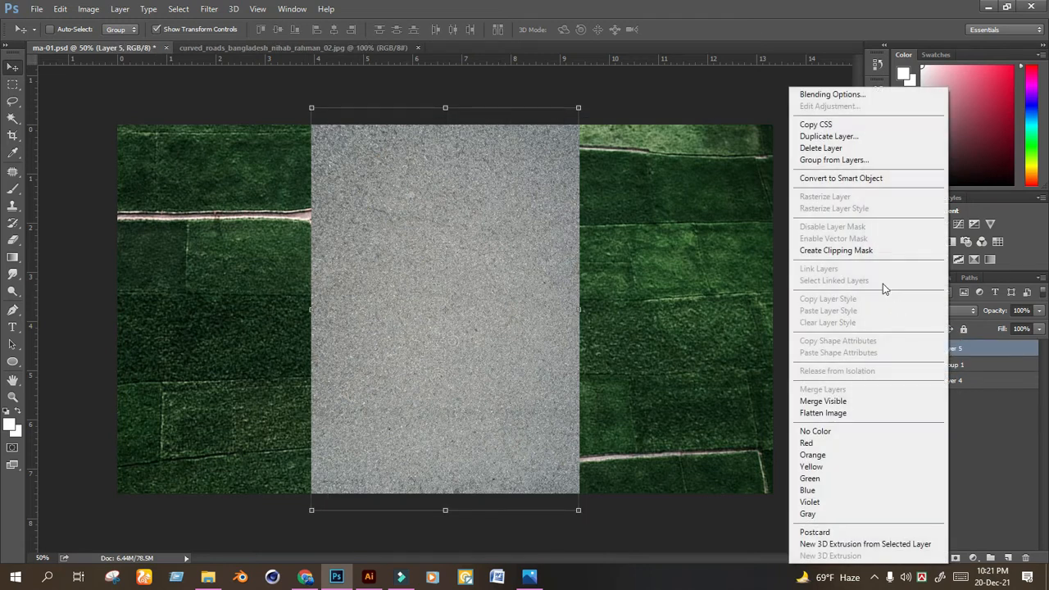
pyautogui.click(870, 250)
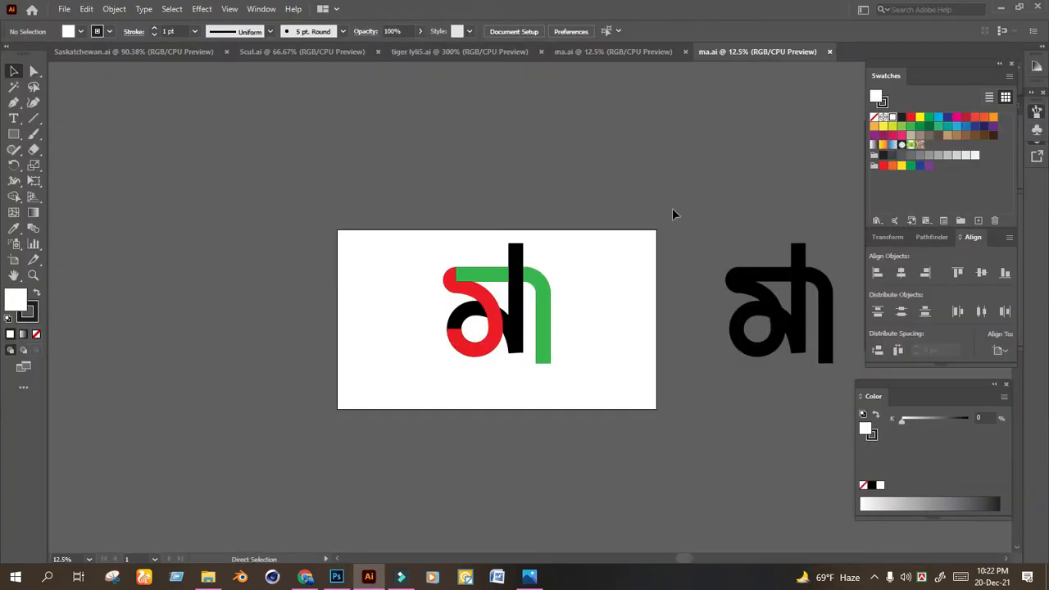
# Select the black letter's paths beside the artboard and reduce their stroke weight to 29 pt.
pyautogui.moveTo(751, 206); pyautogui.dragTo(601, 439)
pyautogui.hotkey('ctrl', '+')
pyautogui.hotkey('ctrl', '+')
pyautogui.hotkey('ctrl', '+')
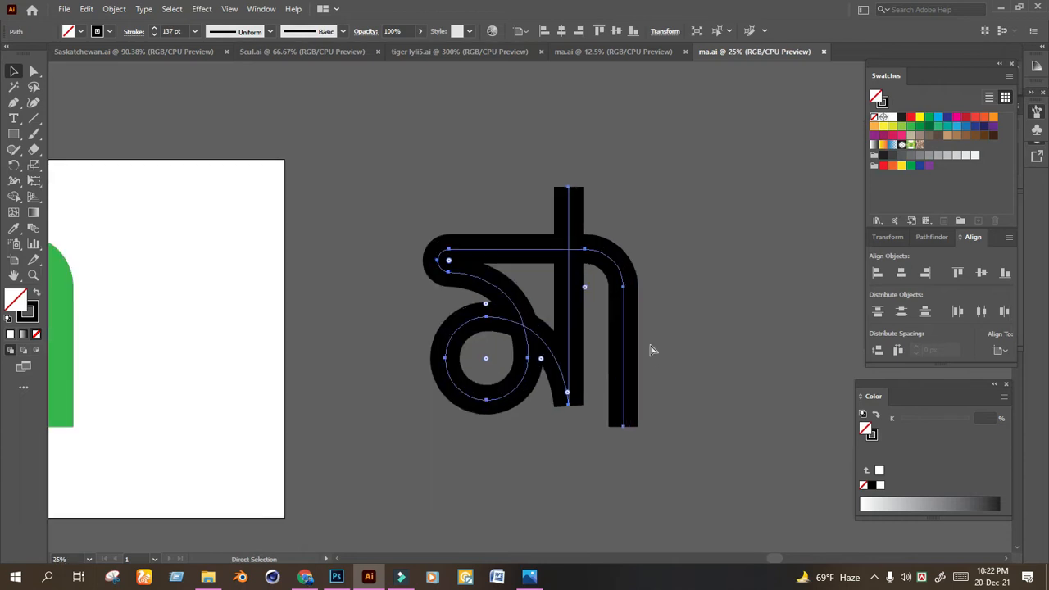
pyautogui.click(177, 31)
pyautogui.scroll(-3, 179, 32)
pyautogui.scroll(-20, 179, 32)
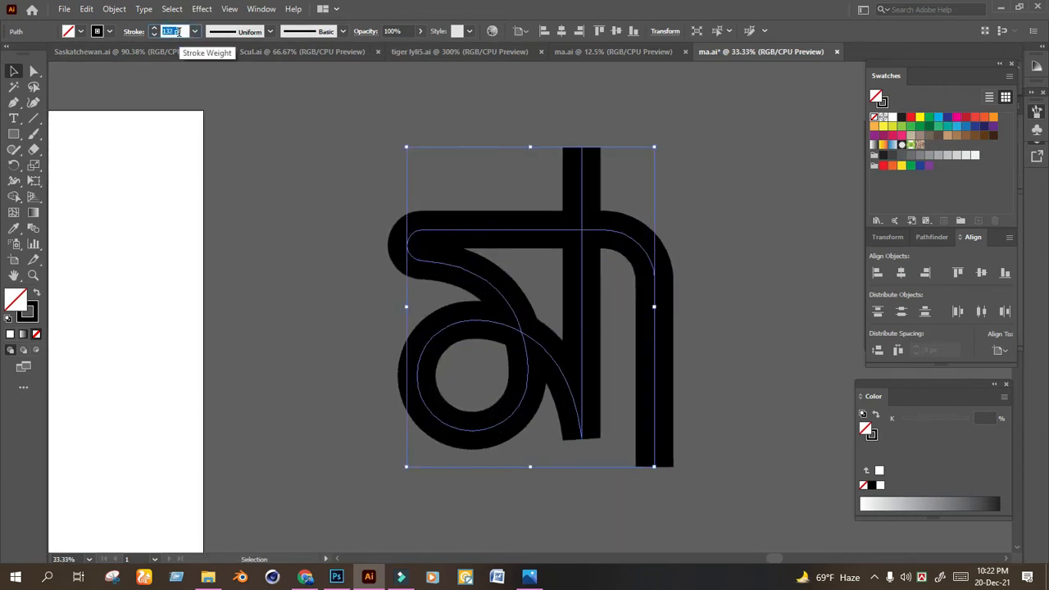
pyautogui.scroll(-20, 179, 32)
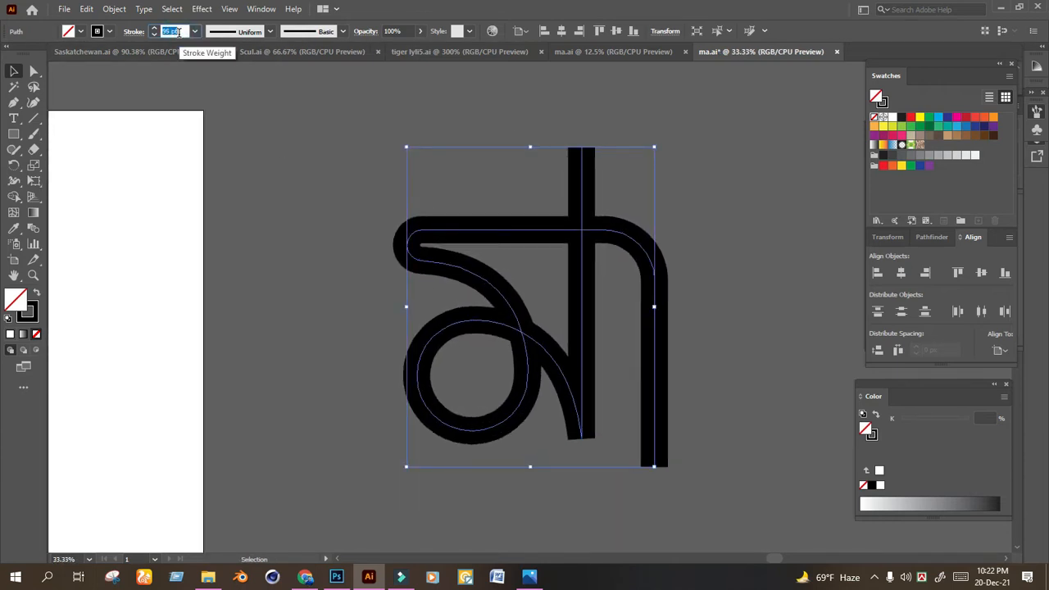
pyautogui.scroll(-20, 178, 32)
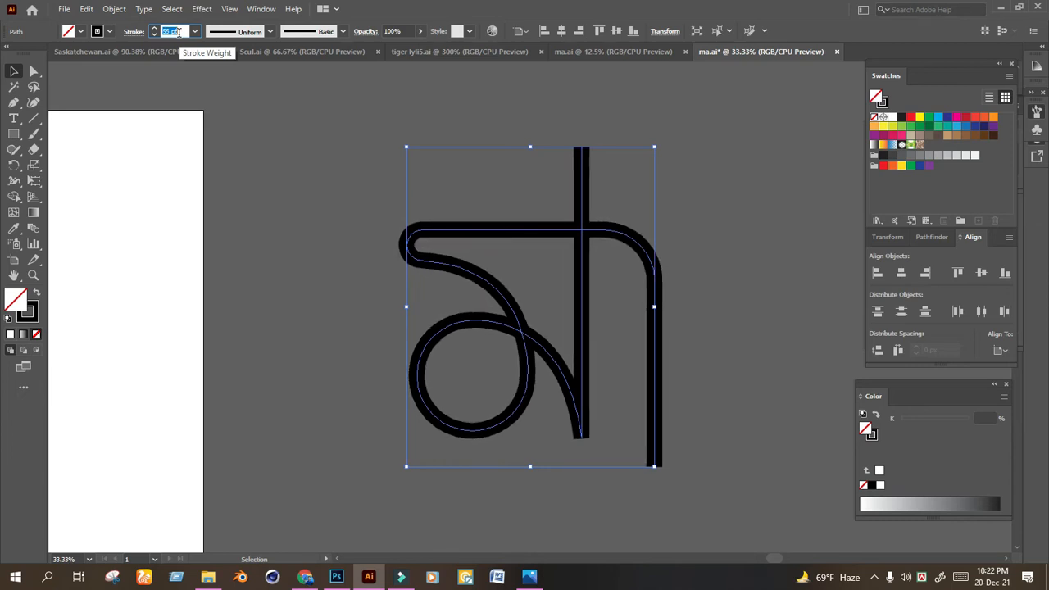
pyautogui.scroll(-3, 179, 32)
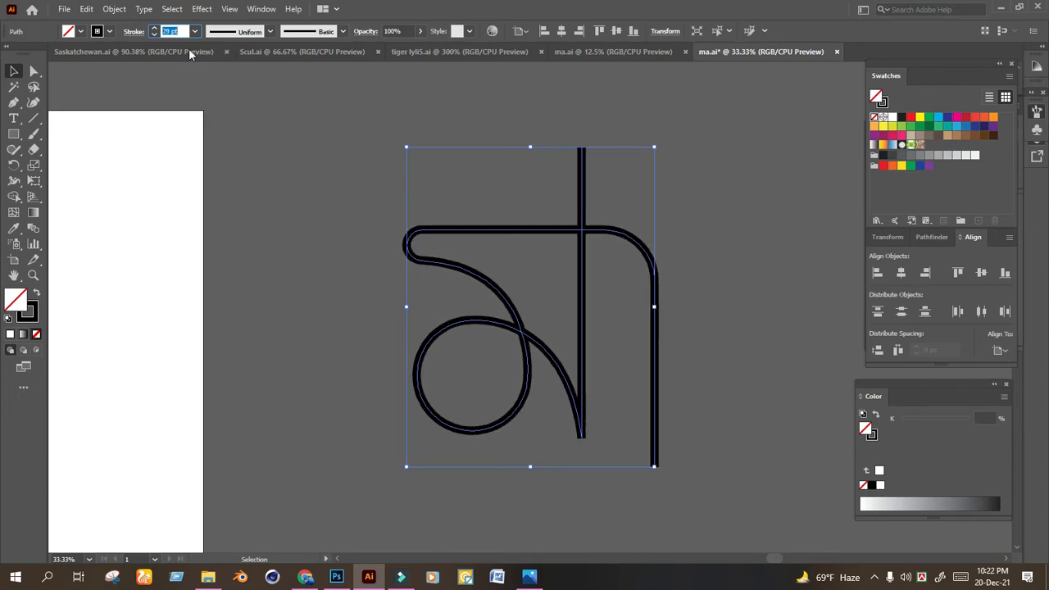
# Turn on a dashed line for the letter's paths and lengthen the dashes to resemble road lane markings.
pyautogui.click(327, 284)
pyautogui.press('space')
pyautogui.moveTo(369, 270); pyautogui.dragTo(327, 236)
pyautogui.moveTo(286, 163); pyautogui.dragTo(683, 393)
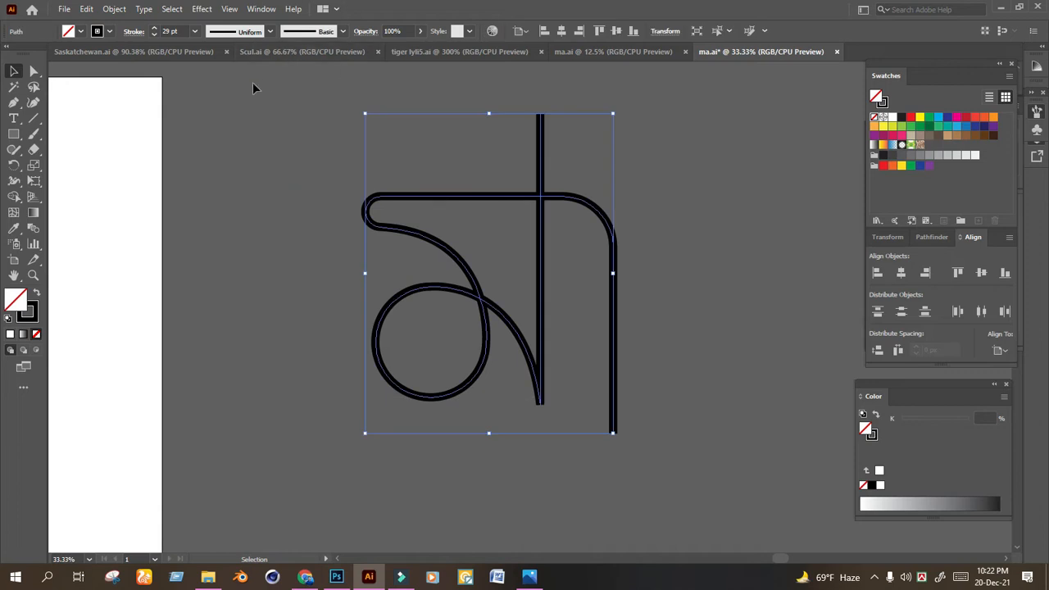
pyautogui.click(136, 32)
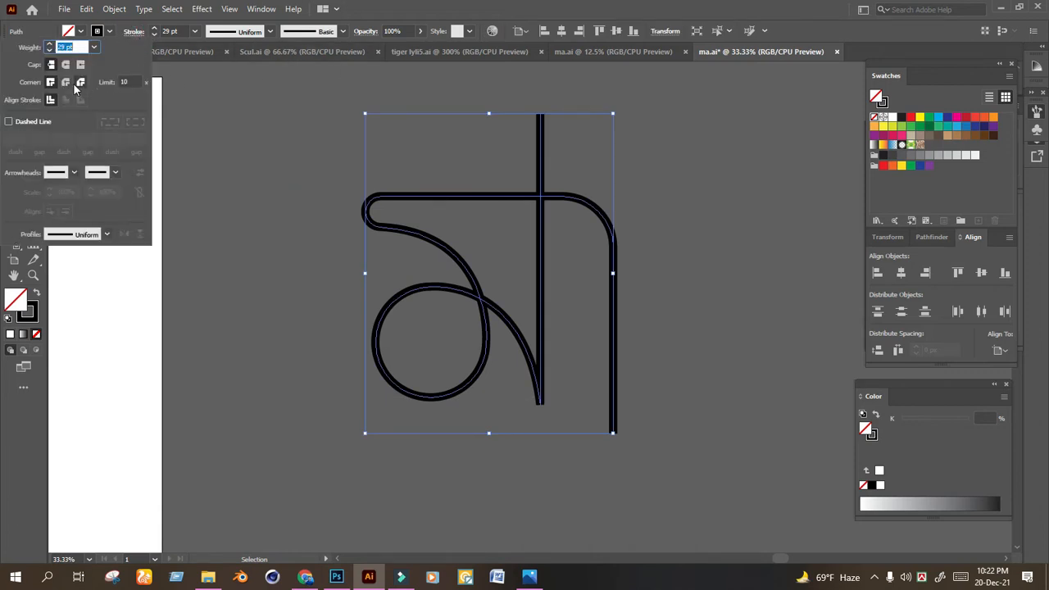
pyautogui.click(10, 122)
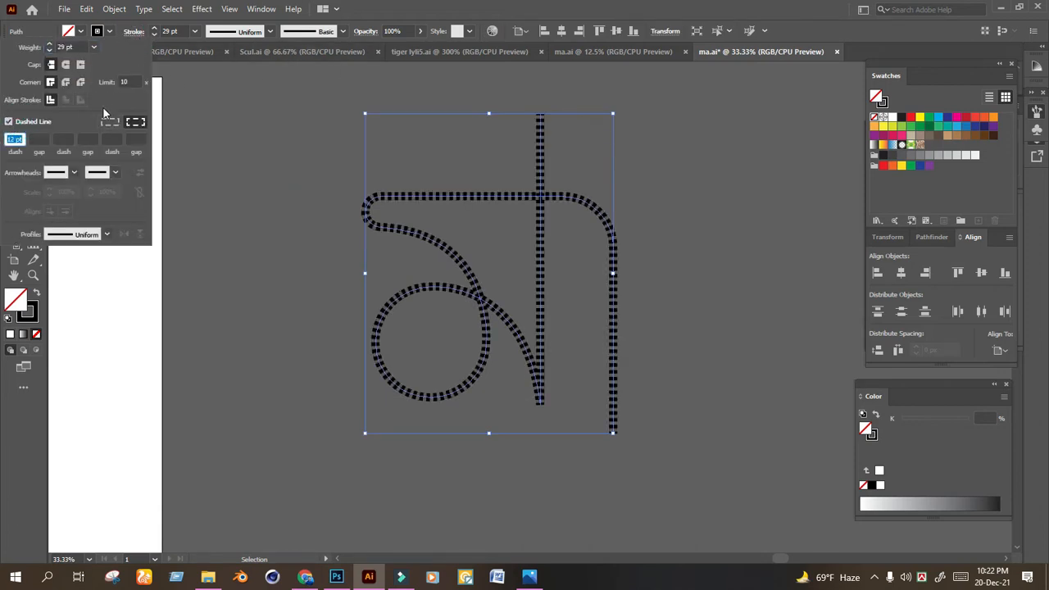
pyautogui.scroll(-6, 11, 140)
pyautogui.scroll(19, 12, 140)
pyautogui.scroll(15, 12, 140)
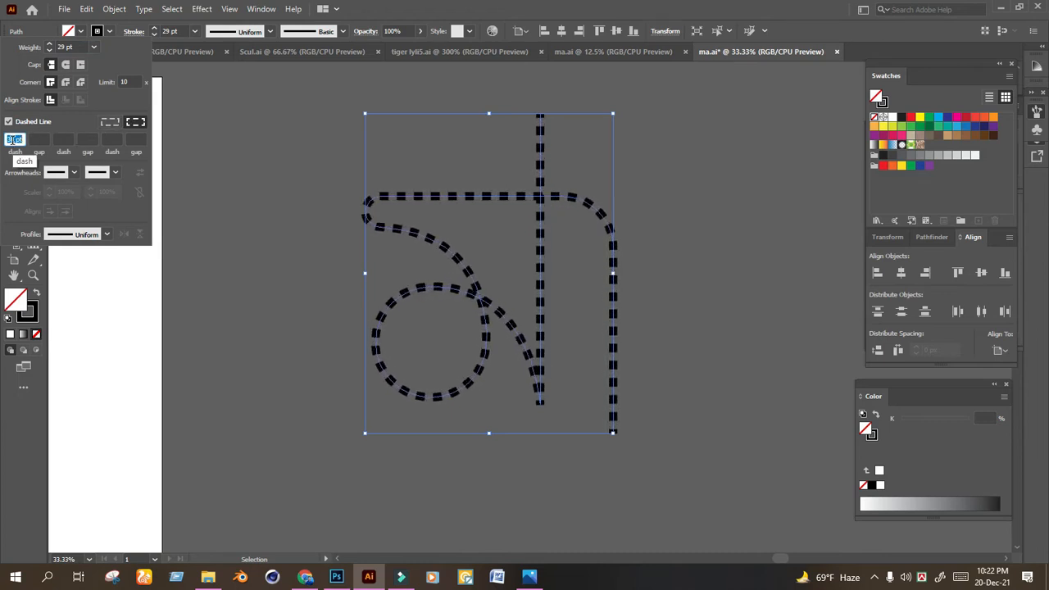
pyautogui.scroll(10, 11, 140)
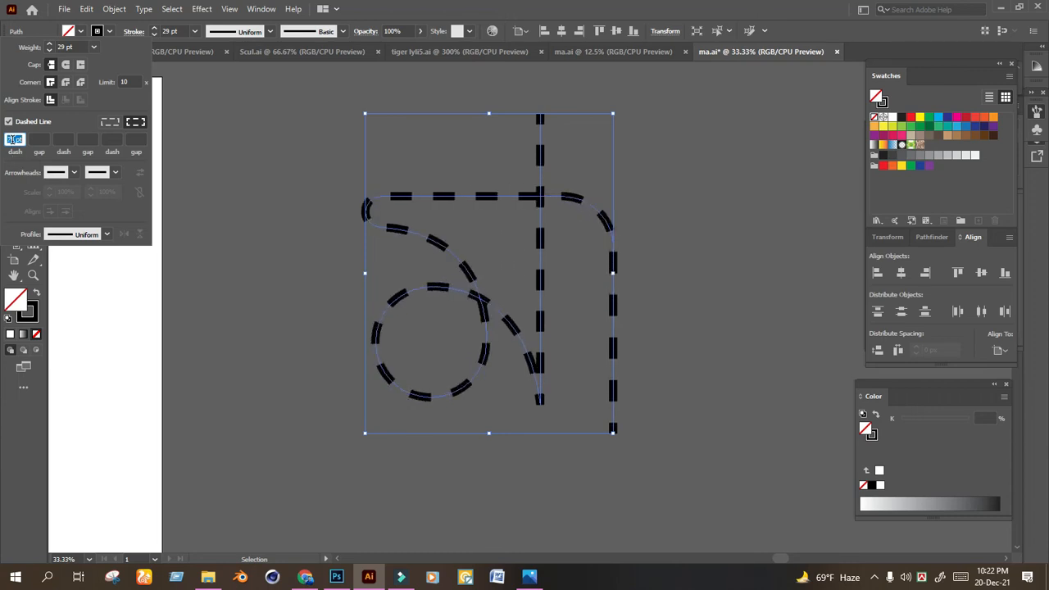
# Reduce the dashed paths' stroke weight to 17 pt.
pyautogui.click(170, 34)
pyautogui.scroll(-10, 170, 34)
pyautogui.scroll(-2, 170, 41)
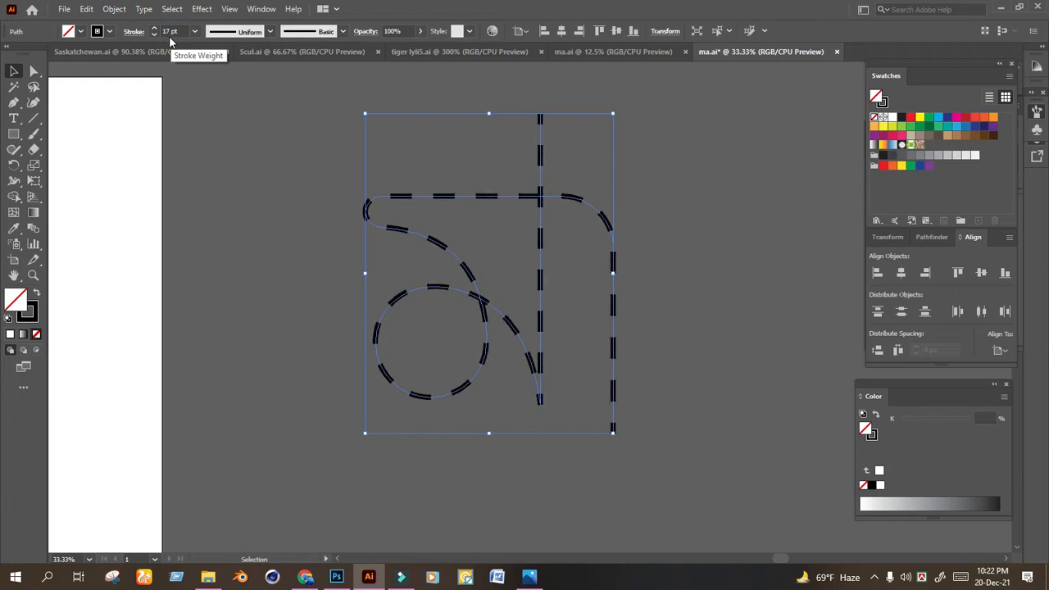
# Copy all the dashed letter paths and paste them into the ma-01.psd document in Photoshop.
pyautogui.click(230, 117)
pyautogui.moveTo(276, 123); pyautogui.dragTo(778, 485)
pyautogui.press('a')
pyautogui.hotkey('ctrl', 'c')
pyautogui.click(341, 578)
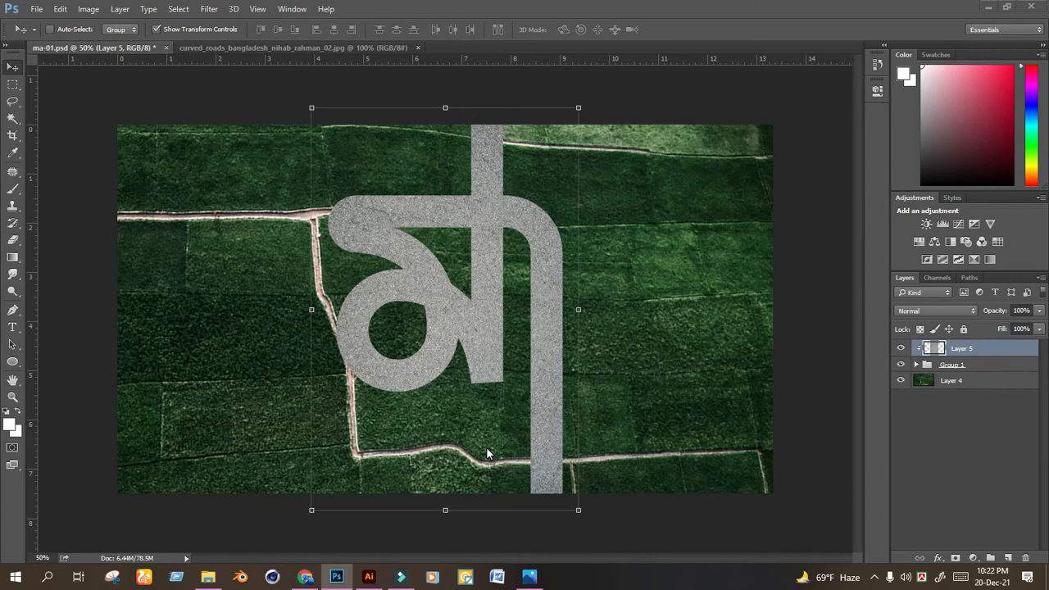
pyautogui.hotkey('ctrl', 'v')
pyautogui.press('Return')
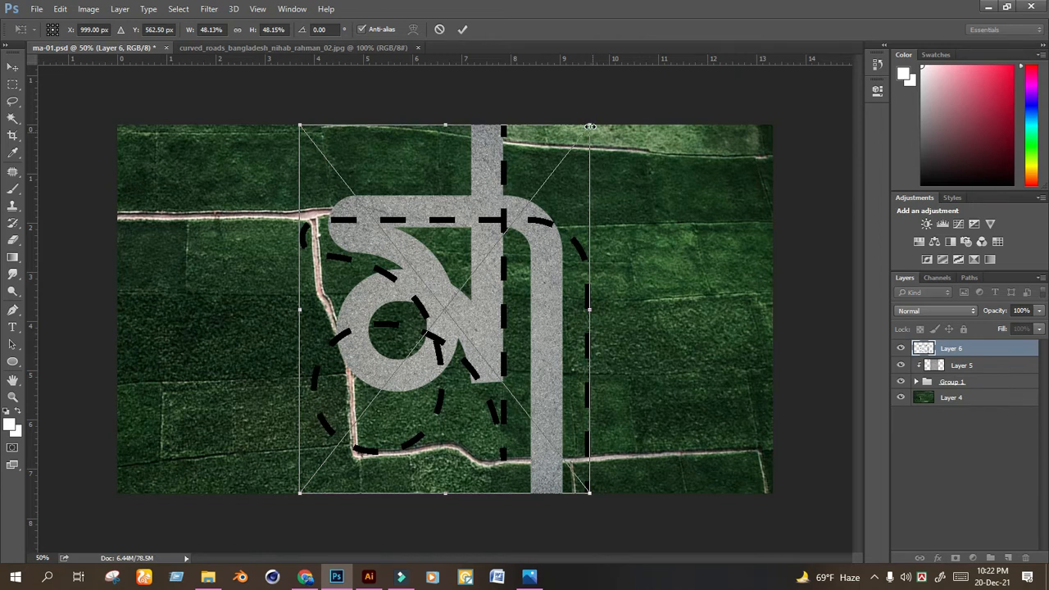
# Scale the pasted dashed lines to about 34.5% and align them along the centre of the asphalt letter.
pyautogui.moveTo(590, 122); pyautogui.dragTo(531, 202)
pyautogui.moveTo(485, 335); pyautogui.dragTo(522, 258)
pyautogui.moveTo(564, 125); pyautogui.dragTo(542, 138)
pyautogui.moveTo(335, 415); pyautogui.dragTo(341, 407)
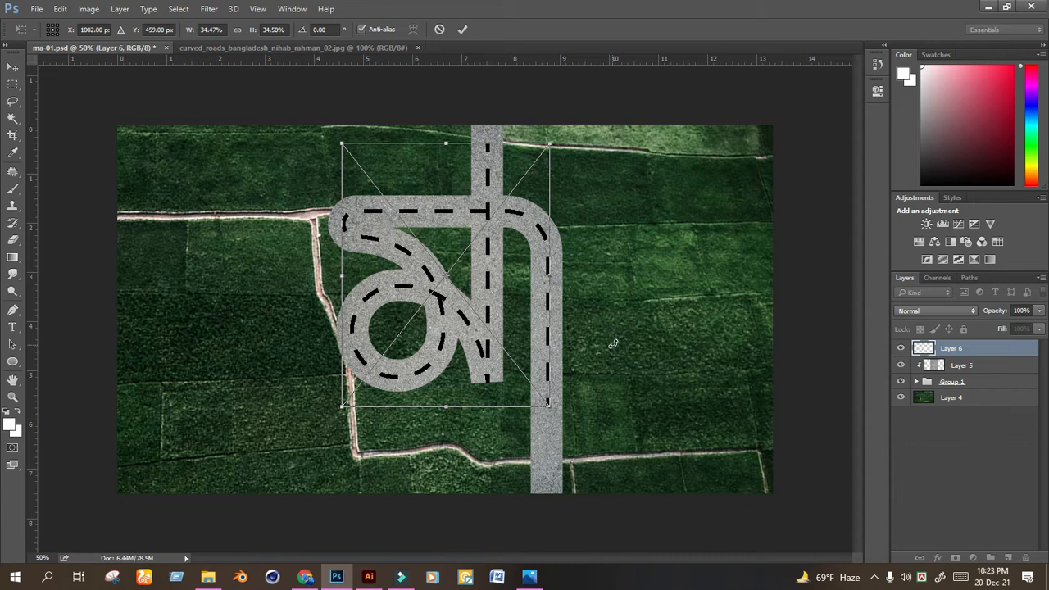
pyautogui.press('Return')
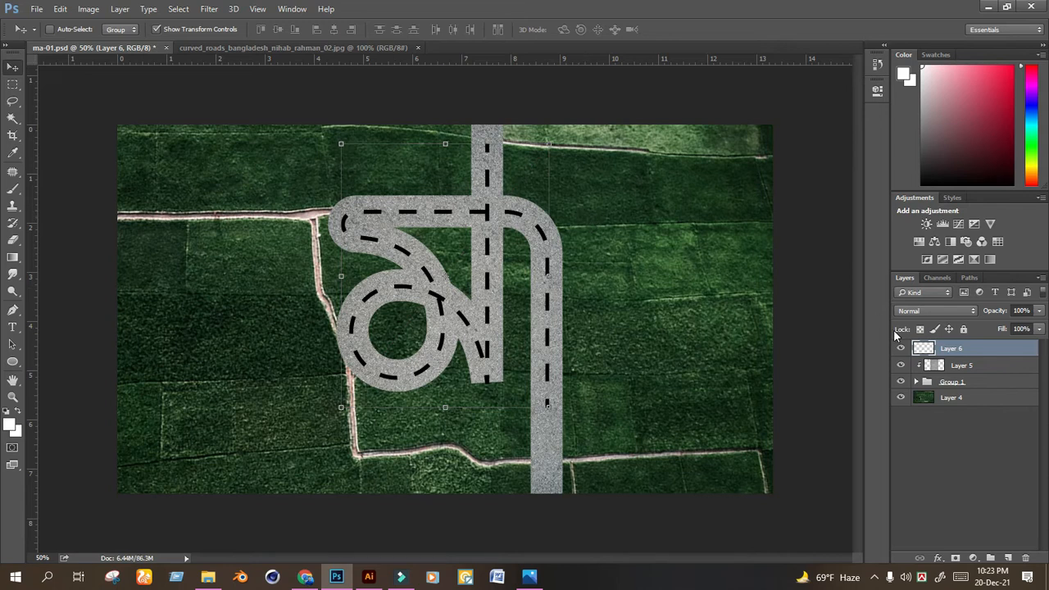
# Turn the black lane dashes on Layer 6 white with a Levels adjustment.
pyautogui.hotkey('ctrl', 'l')
pyautogui.click(622, 133)
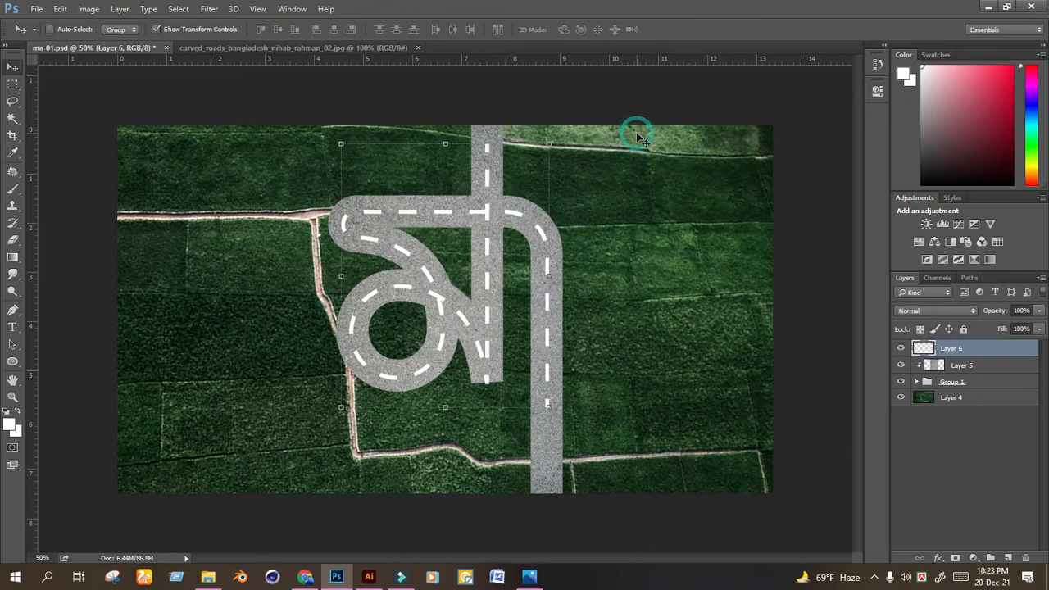
pyautogui.click(12, 83)
pyautogui.scroll(2, 496, 257)
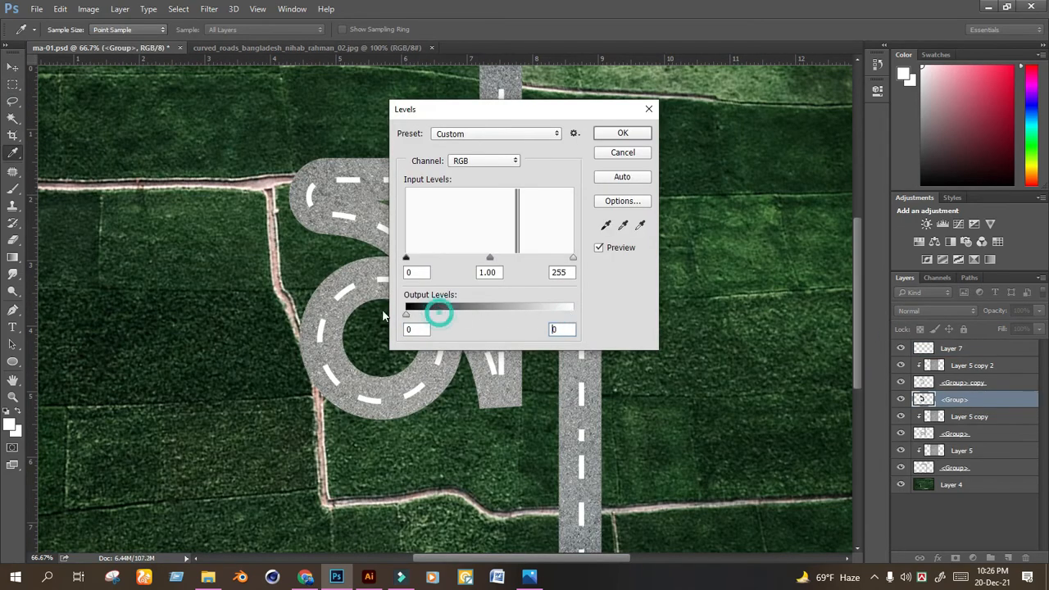
# Turn the <Group> layer beneath <Group> copy black with a Levels output white of 0 and Gaussian-blur it with a 25.0 px radius.
pyautogui.click(622, 133)
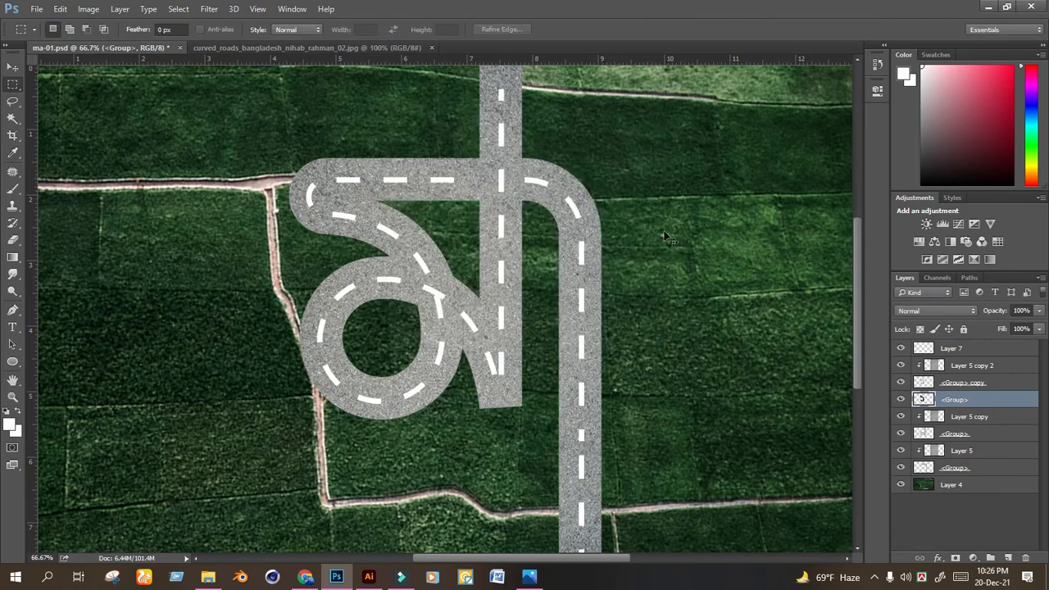
pyautogui.hotkey('ctrl', '+')
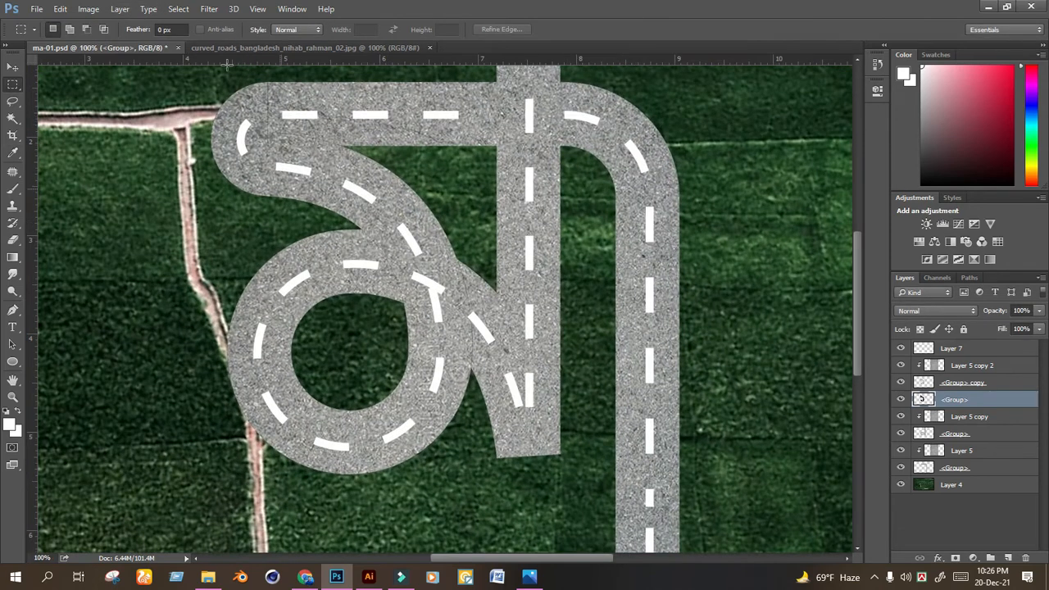
pyautogui.click(210, 10)
pyautogui.moveTo(236, 139)
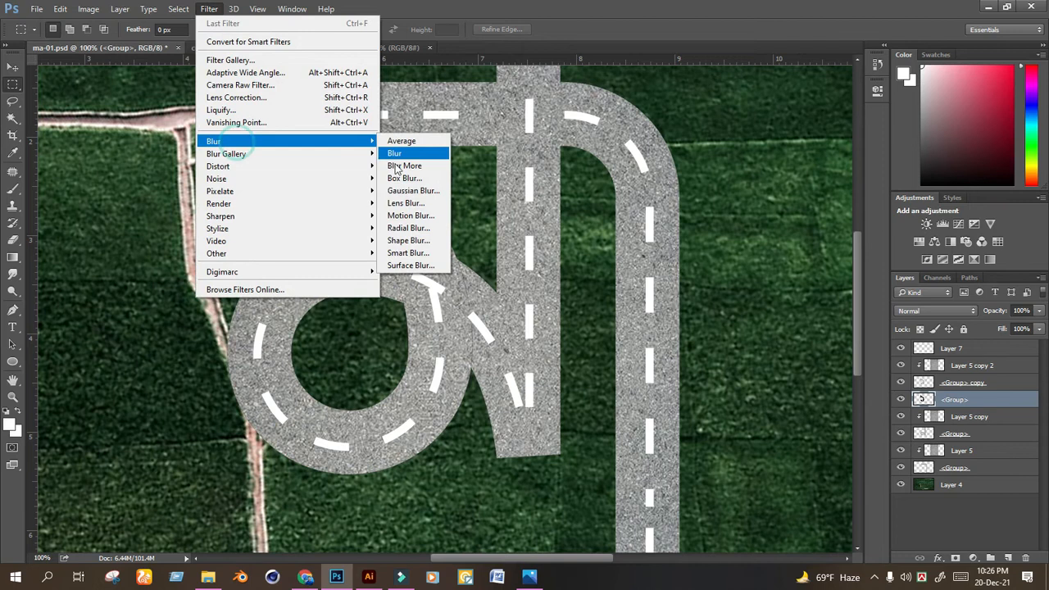
pyautogui.click(413, 191)
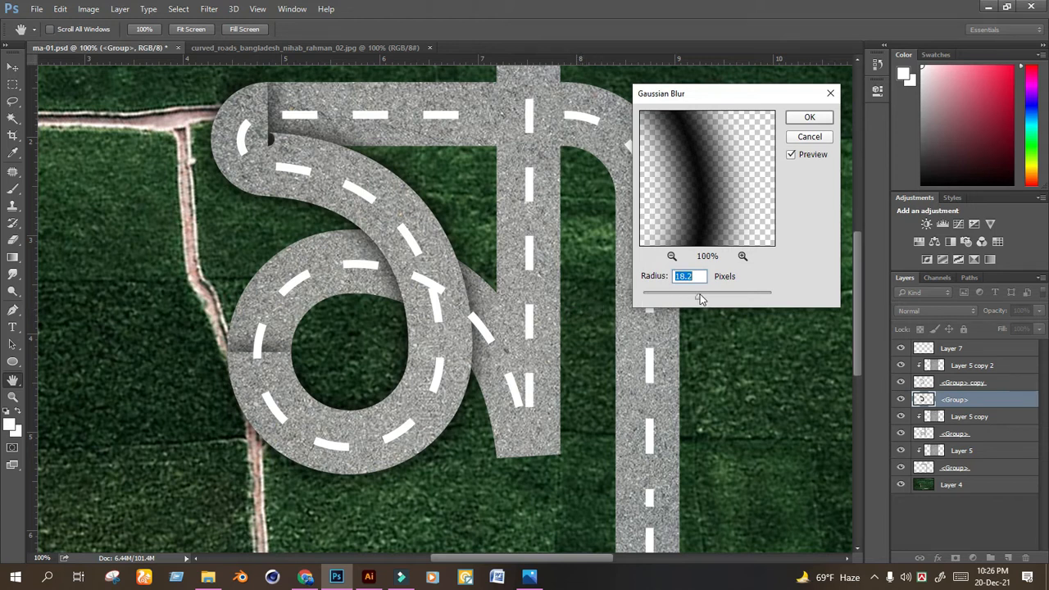
pyautogui.moveTo(700, 299); pyautogui.dragTo(701, 300)
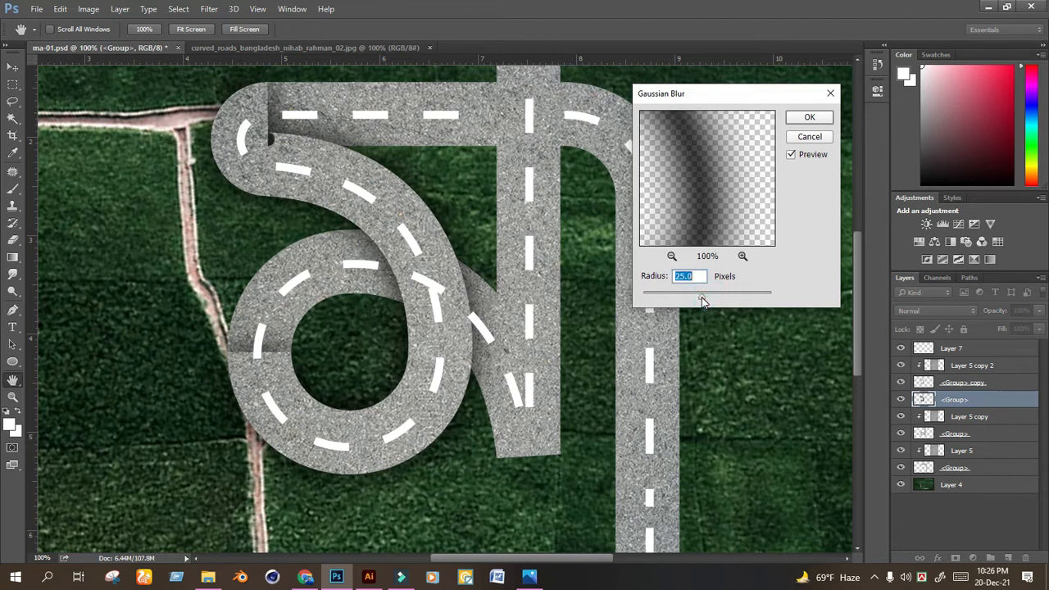
pyautogui.click(824, 117)
# Enlarge the Eraser to 175 px and erase the blurred shadow at the upper-left bend and along the left side of the loop.
pyautogui.hotkey('ctrl', '-')
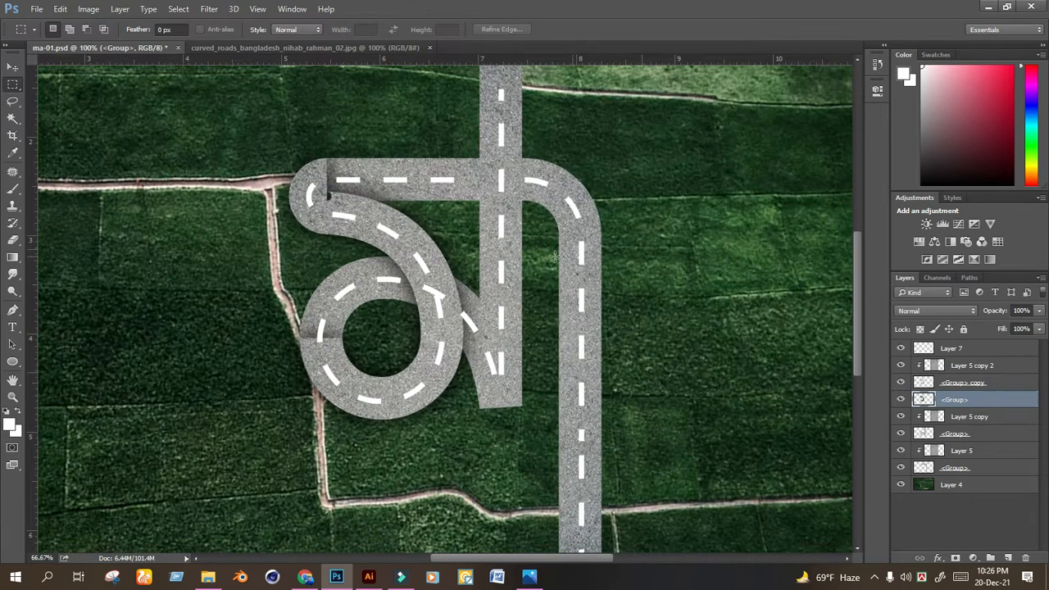
pyautogui.click(12, 237)
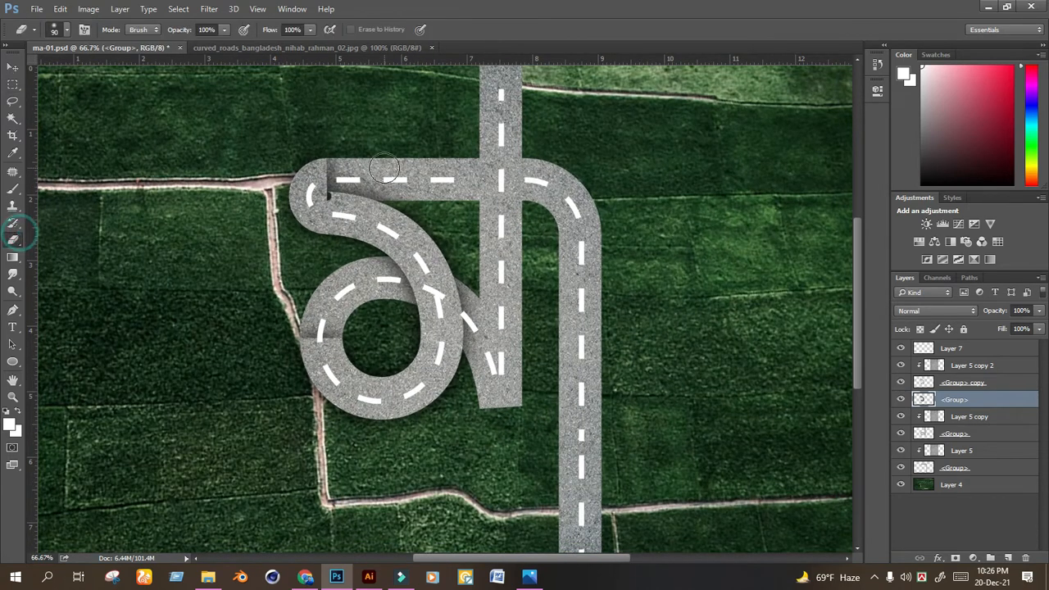
pyautogui.press(']')
pyautogui.press(']')
pyautogui.press(']')
pyautogui.press(']')
pyautogui.moveTo(391, 180)
pyautogui.mouseDown()
pyautogui.moveTo(312, 178)
pyautogui.moveTo(357, 169)
pyautogui.moveTo(308, 172)
pyautogui.moveTo(271, 157)
pyautogui.moveTo(279, 159)
pyautogui.moveTo(263, 193)
pyautogui.moveTo(149, 247)
pyautogui.mouseUp()
pyautogui.moveTo(326, 336)
pyautogui.mouseDown()
pyautogui.moveTo(267, 312)
pyautogui.moveTo(328, 331)
pyautogui.moveTo(114, 314)
pyautogui.mouseUp()
pyautogui.moveTo(318, 320)
pyautogui.mouseDown()
pyautogui.moveTo(287, 320)
pyautogui.moveTo(327, 326)
pyautogui.moveTo(168, 321)
pyautogui.mouseUp()
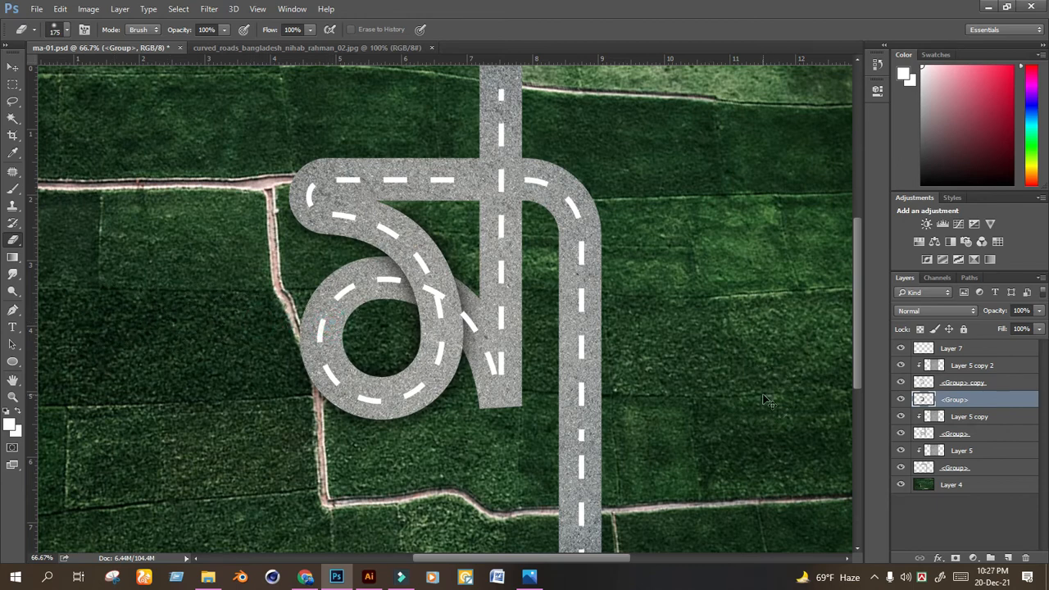
# Outline the stray diagonal dash overlapping the lane line at the loop crossing on Layer 7 and delete it.
pyautogui.hotkey('ctrl', '-')
pyautogui.hotkey('ctrl', '-')
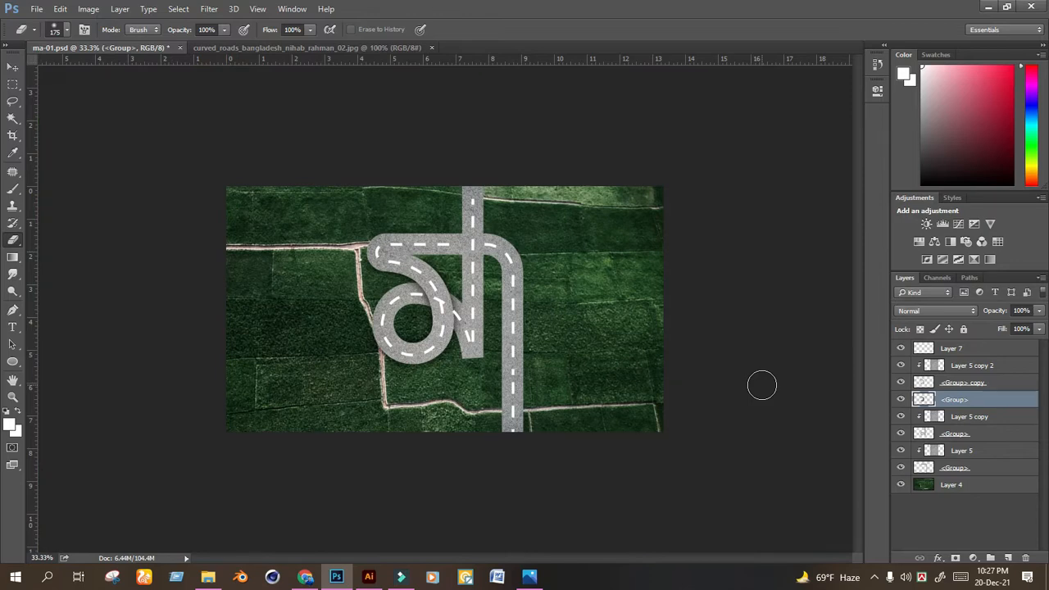
pyautogui.hotkey('ctrl', '+')
pyautogui.hotkey('ctrl', '+')
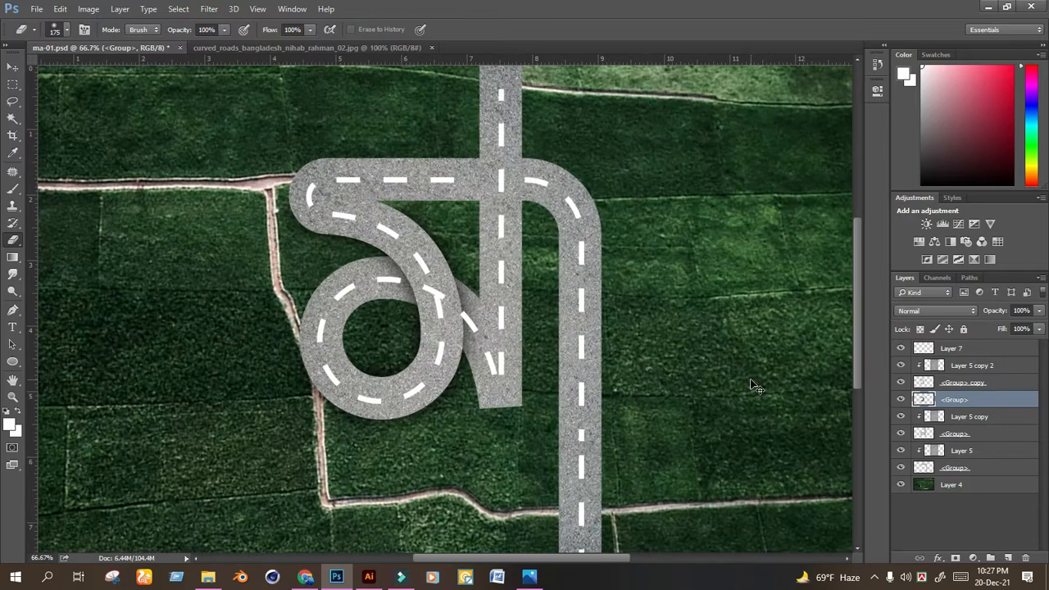
pyautogui.hotkey('ctrl', '+')
pyautogui.hotkey('ctrl', '+')
pyautogui.hotkey('ctrl', '+')
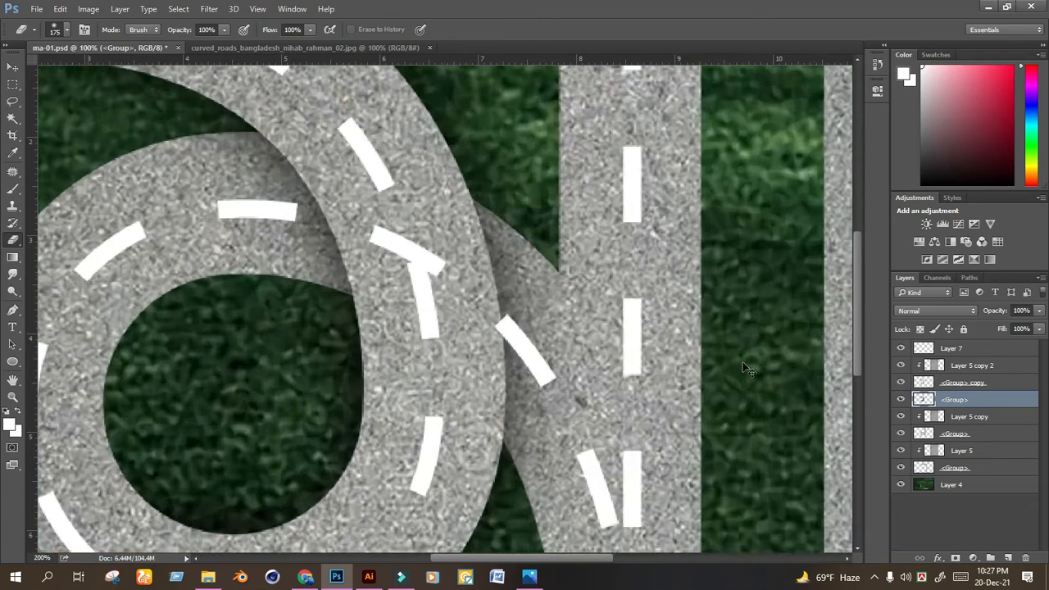
pyautogui.click(946, 348)
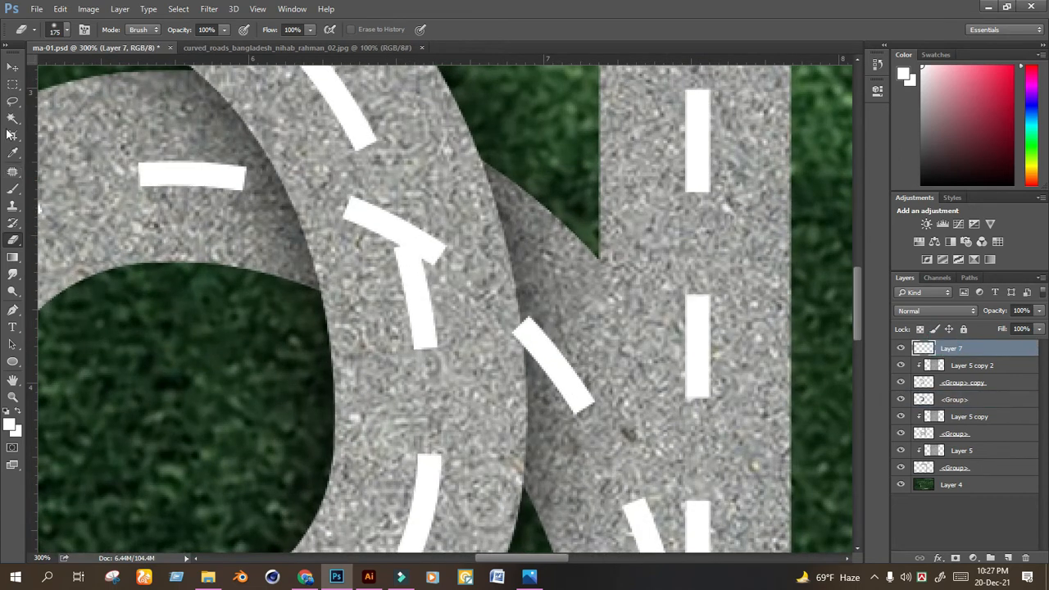
pyautogui.click(12, 172)
pyautogui.moveTo(390, 250); pyautogui.dragTo(417, 246)
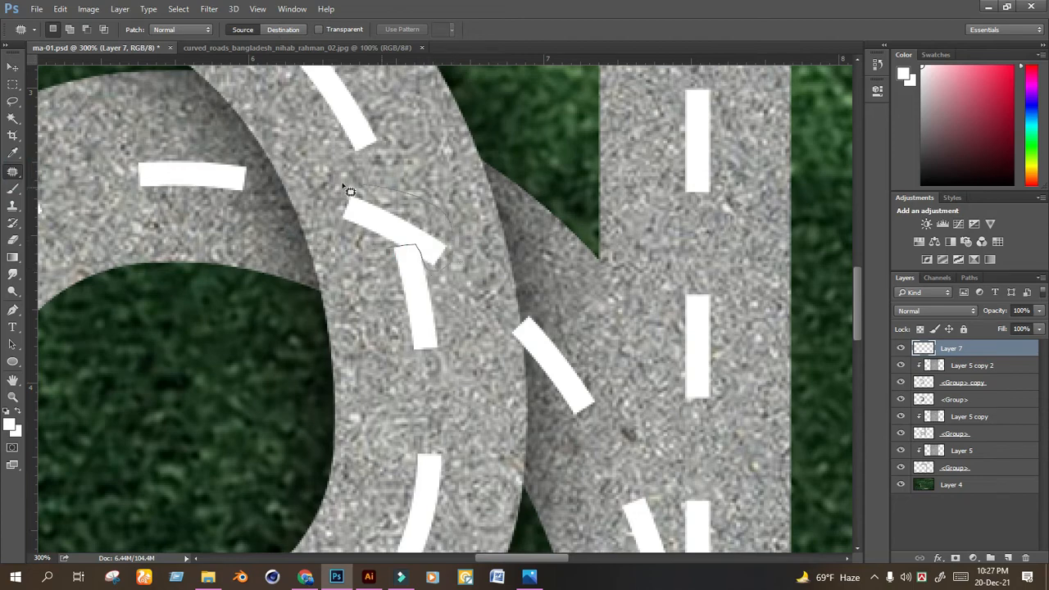
pyautogui.moveTo(341, 258); pyautogui.dragTo(359, 271)
pyautogui.press('Delete')
pyautogui.click(477, 272)
pyautogui.scroll(-5, 484, 277)
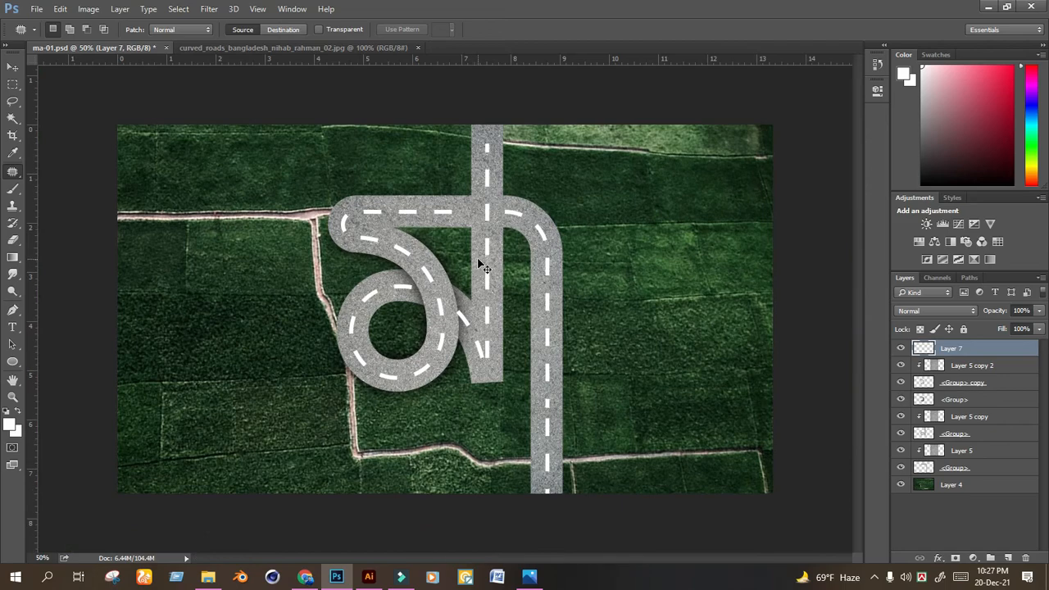
# Trim the tip of the Layer 7 dash that overlaps the edge of the curved road at the crossing.
pyautogui.scroll(4, 483, 268)
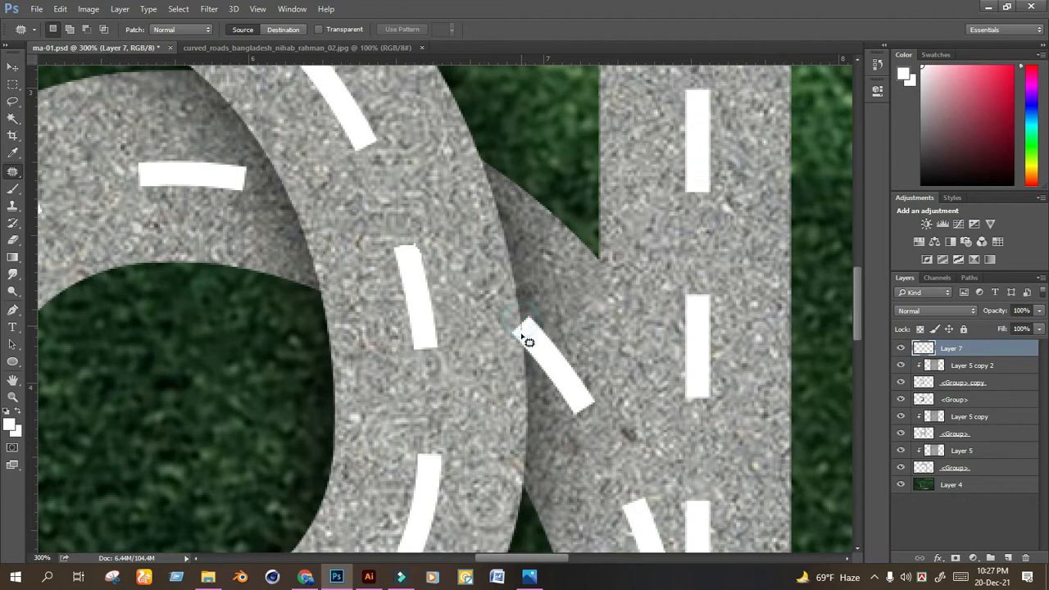
pyautogui.moveTo(509, 349); pyautogui.dragTo(529, 323)
pyautogui.click(489, 309)
# Save the ma-01.psd document.
pyautogui.hotkey('ctrl', '-')
pyautogui.hotkey('ctrl', '-')
pyautogui.hotkey('ctrl', '-')
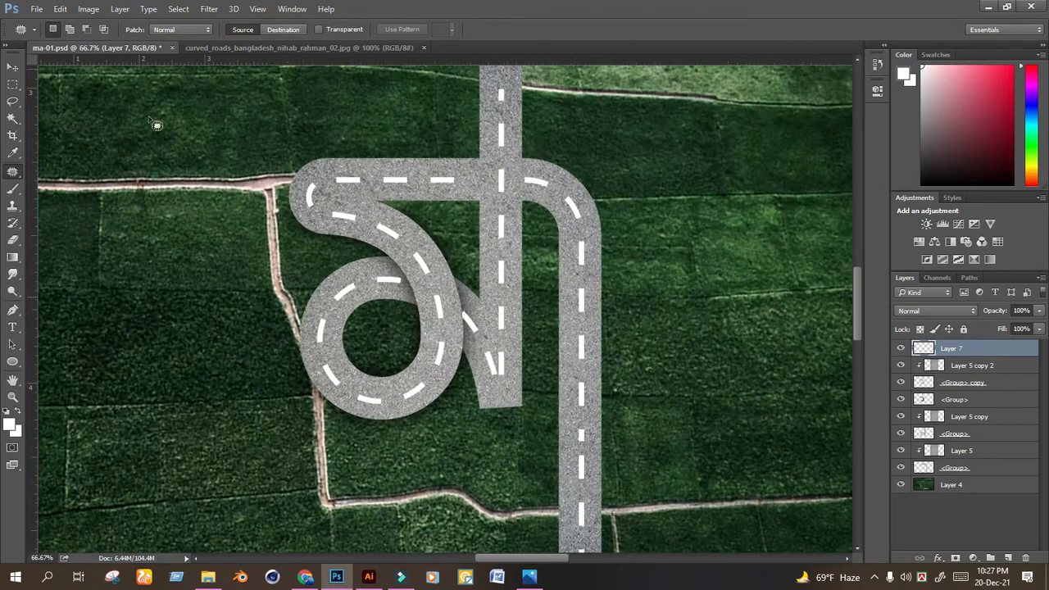
pyautogui.hotkey('ctrl', '-')
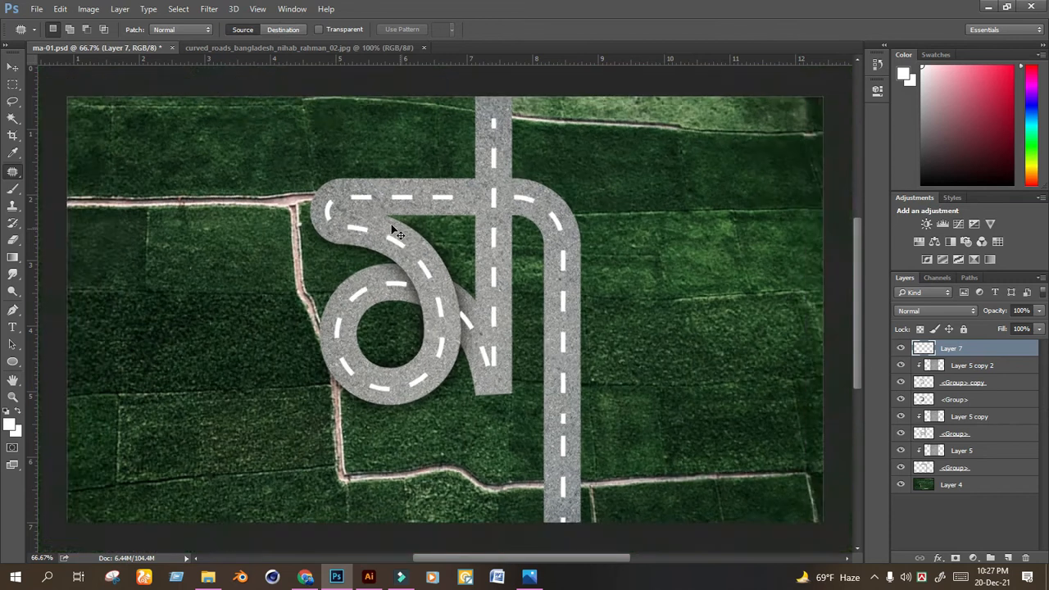
pyautogui.click(12, 66)
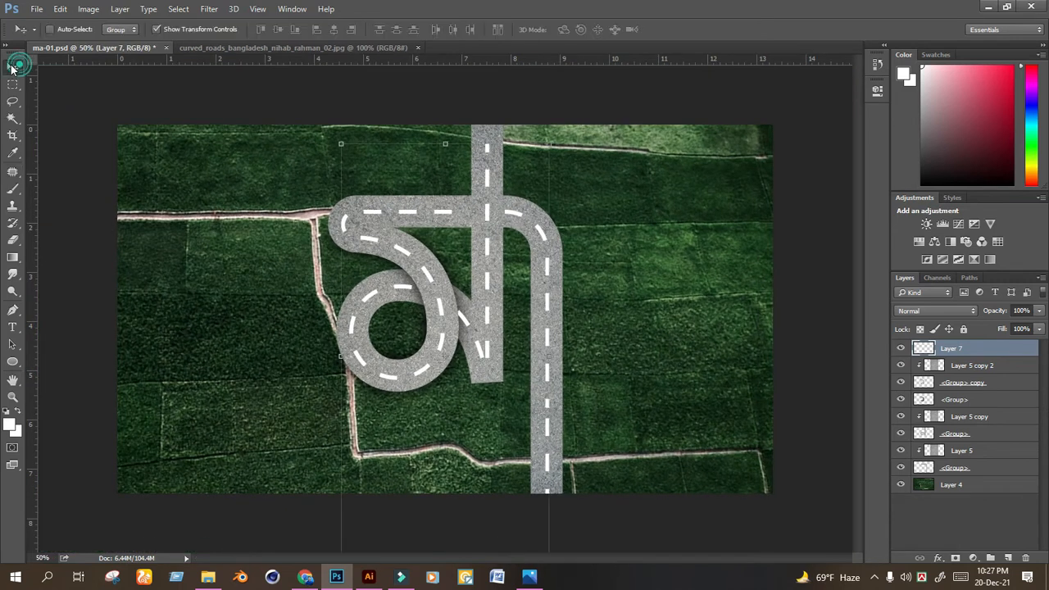
pyautogui.hotkey('ctrl', 's')
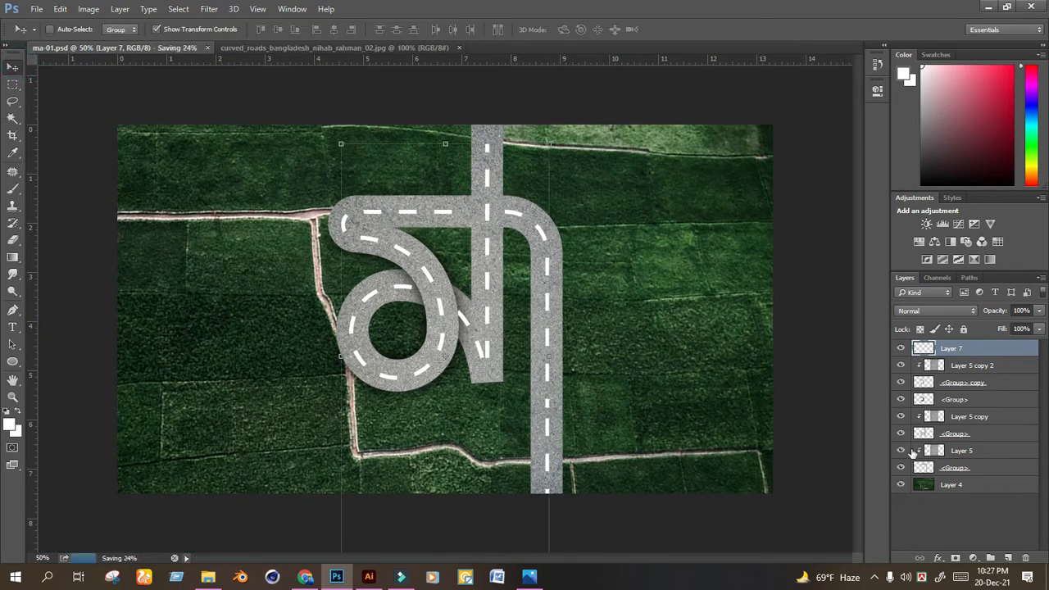
# Select the <Group> layer beneath Layer 5 copy and toggle its visibility to check which road section it holds.
pyautogui.click(963, 399)
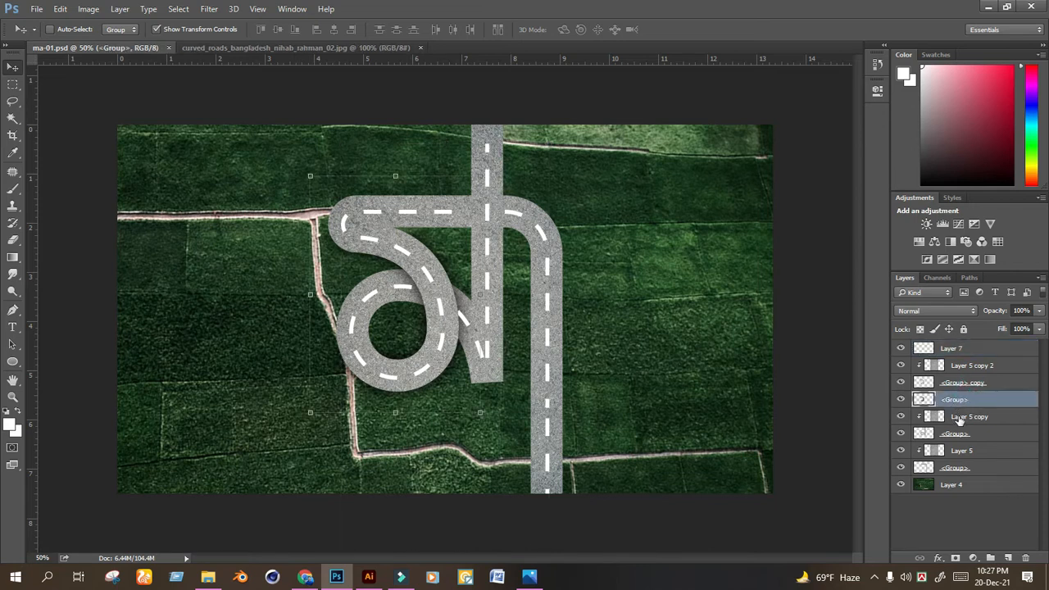
pyautogui.click(952, 434)
pyautogui.click(902, 434)
pyautogui.click(901, 433)
pyautogui.click(901, 433)
pyautogui.click(902, 433)
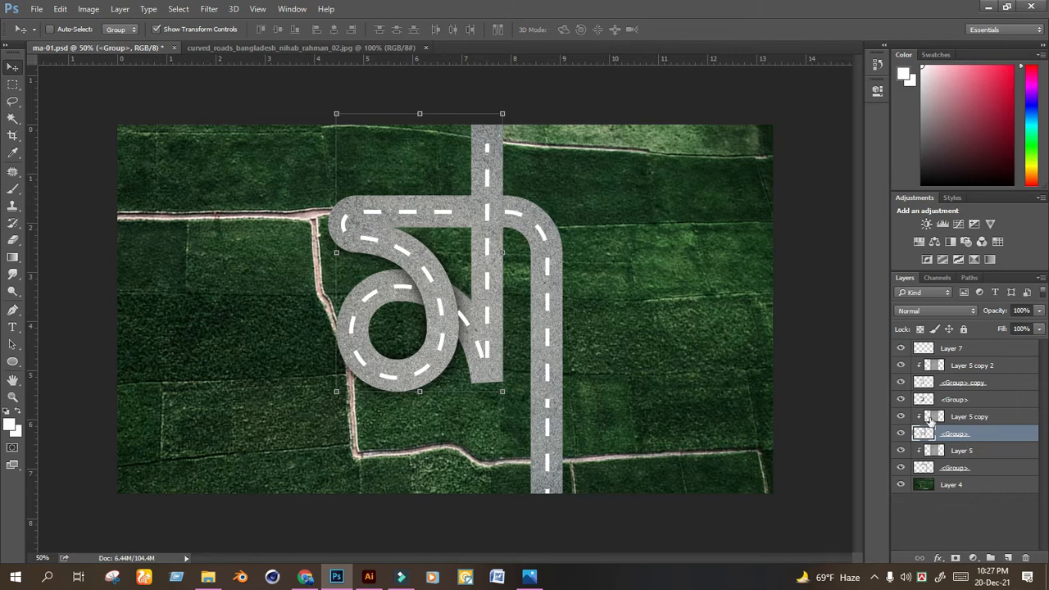
pyautogui.click(901, 434)
pyautogui.click(902, 434)
pyautogui.click(901, 435)
pyautogui.click(901, 435)
pyautogui.click(123, 10)
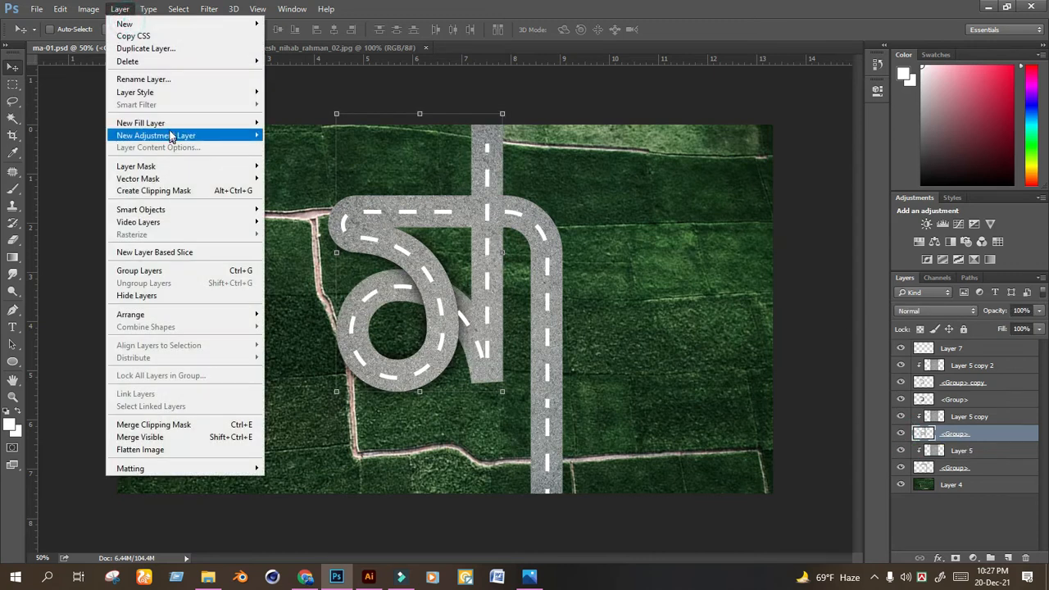
pyautogui.moveTo(164, 94)
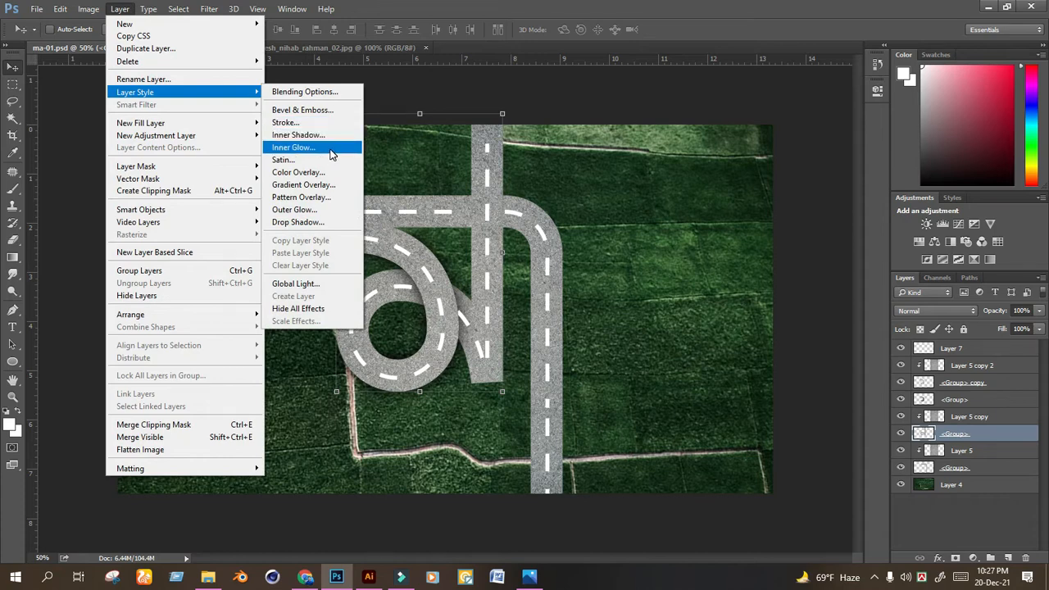
pyautogui.click(303, 221)
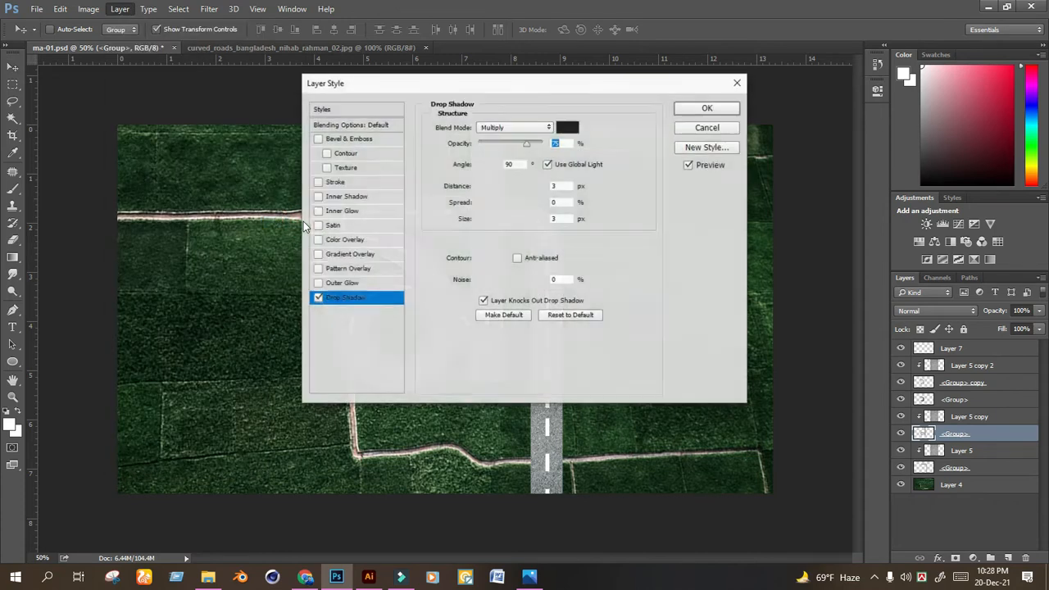
pyautogui.moveTo(589, 85); pyautogui.dragTo(881, 222)
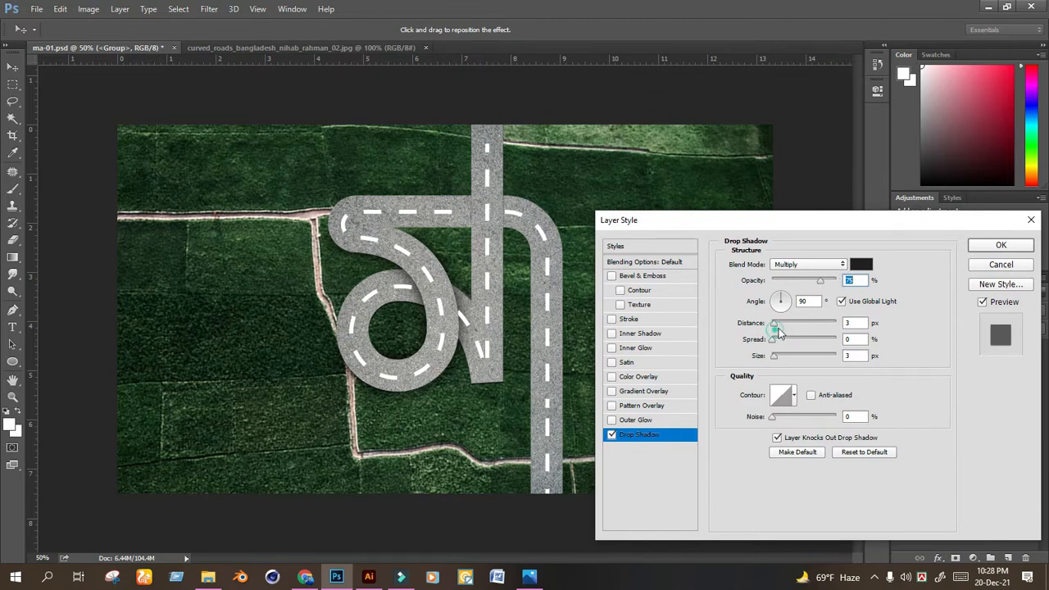
pyautogui.moveTo(774, 323)
pyautogui.mouseDown()
pyautogui.moveTo(811, 325)
pyautogui.moveTo(773, 324)
pyautogui.mouseUp()
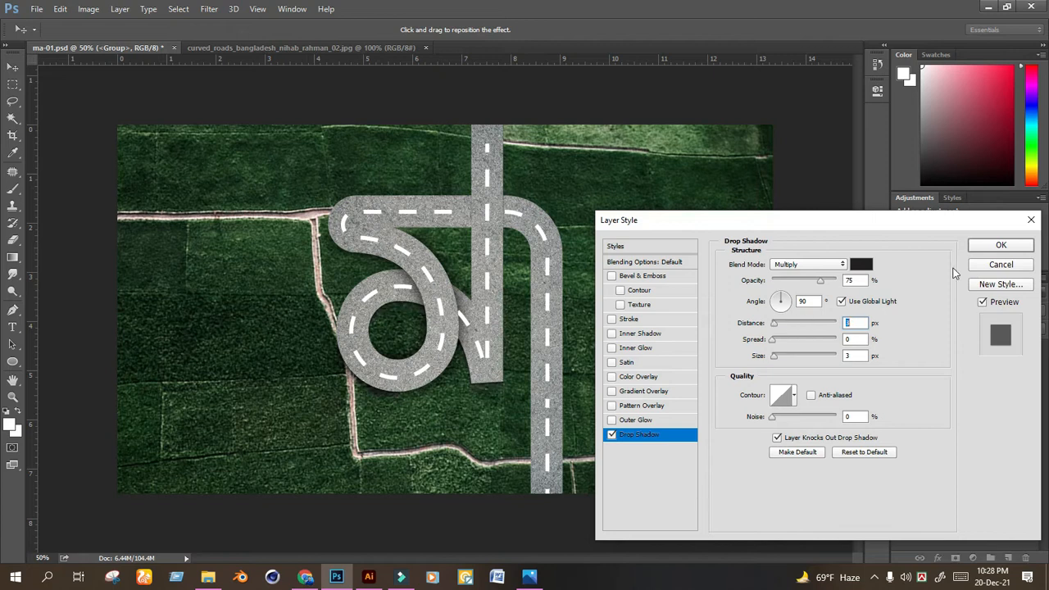
pyautogui.click(1014, 265)
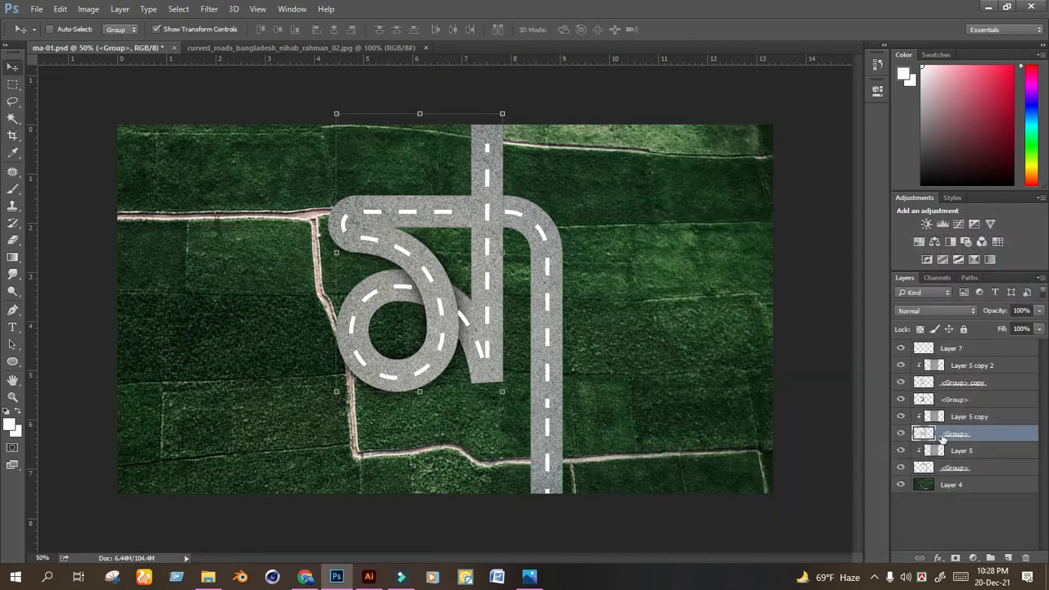
# Duplicate the <Group> layer beneath Layer 5 copy and turn the lower copy black with a Levels output white of 0.
pyautogui.click(902, 467)
pyautogui.click(901, 467)
pyautogui.hotkey('ctrl', 'j')
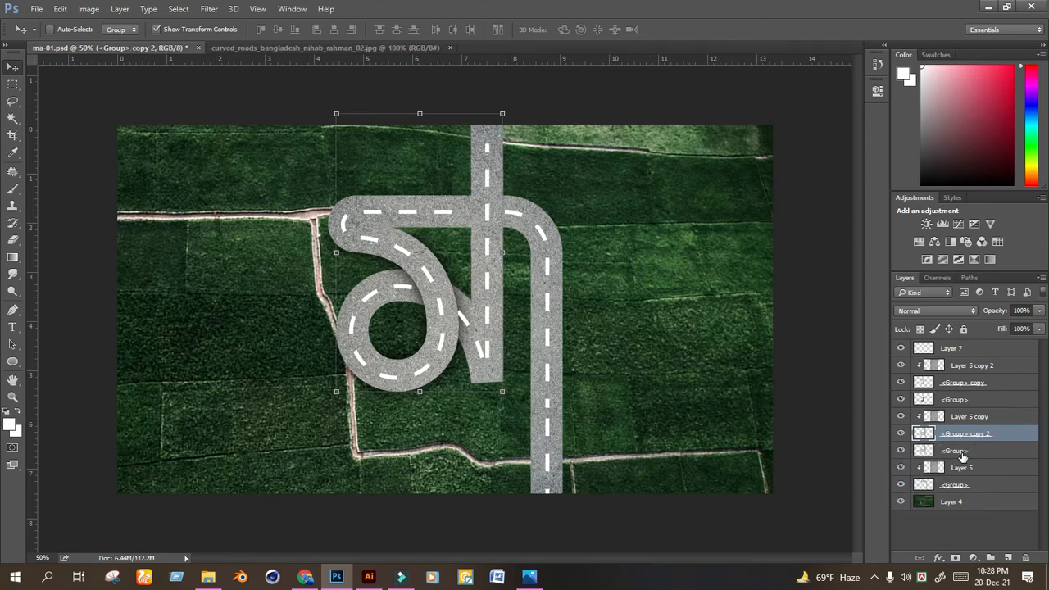
pyautogui.click(962, 453)
pyautogui.hotkey('ctrl', 'l')
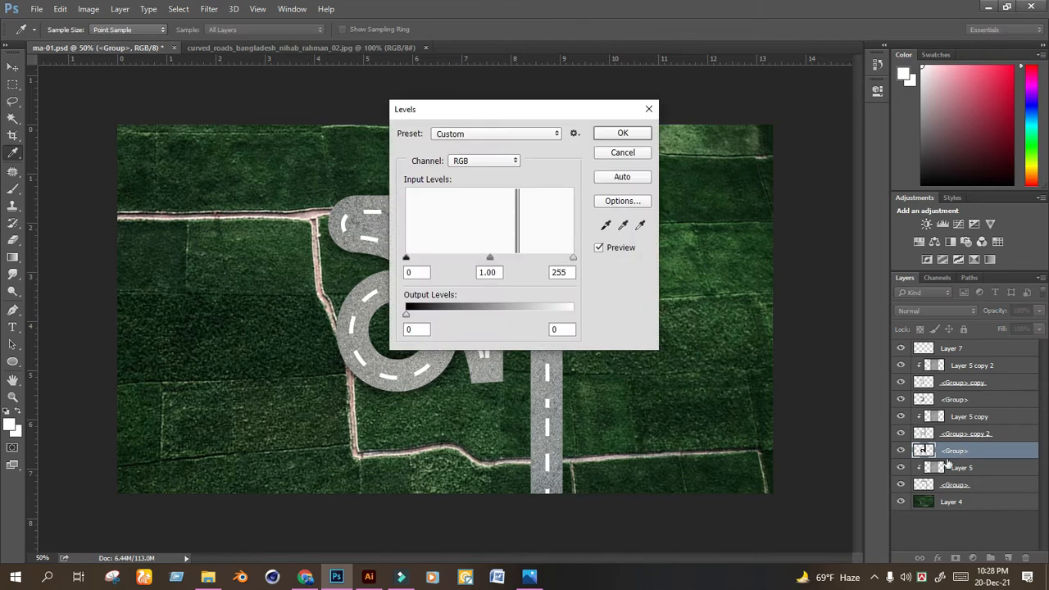
pyautogui.click(642, 133)
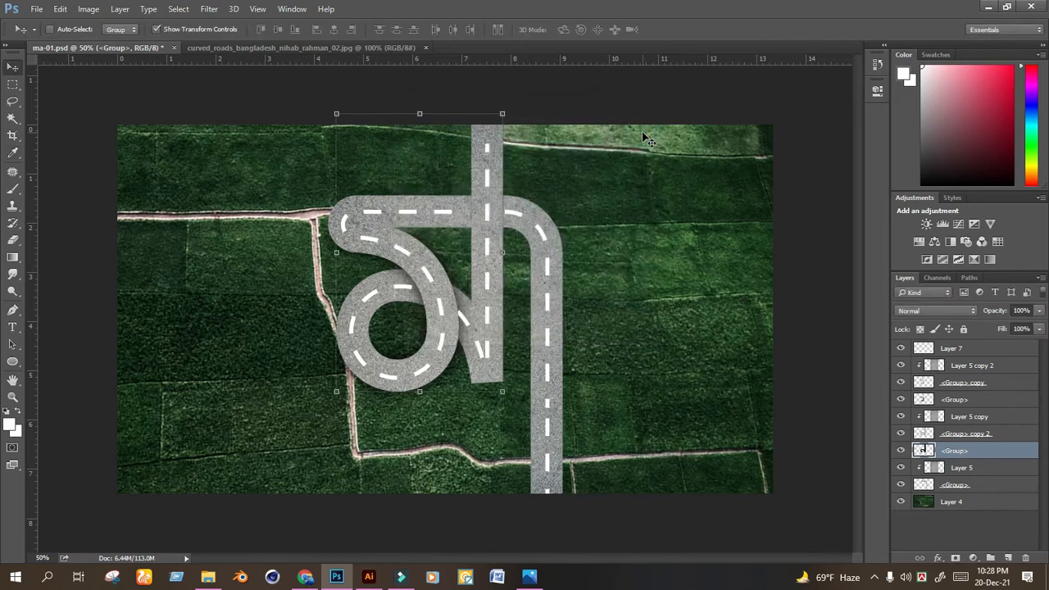
# Soften the black <Group> layer into a shadow beneath the vertical road with a Gaussian Blur.
pyautogui.hotkey('ctrl', '+')
pyautogui.click(210, 9)
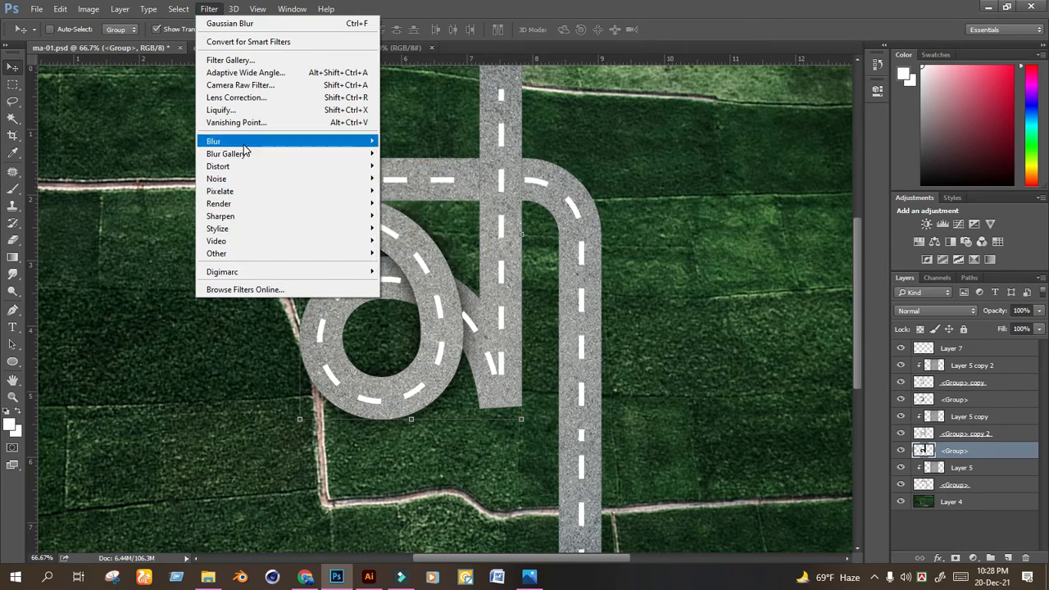
pyautogui.moveTo(246, 141)
pyautogui.click(438, 189)
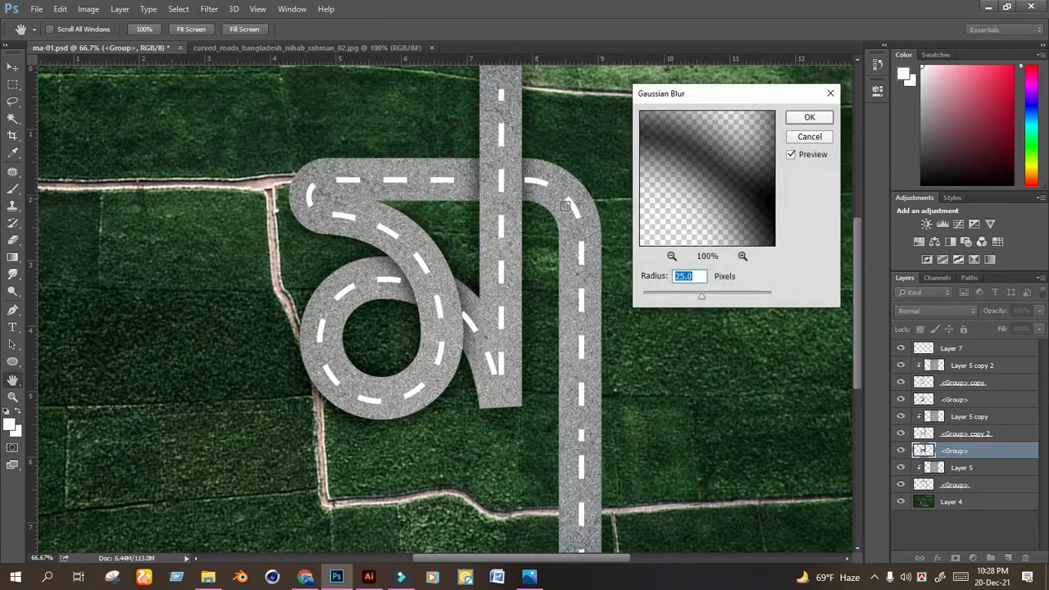
pyautogui.moveTo(713, 300); pyautogui.dragTo(714, 300)
pyautogui.click(830, 119)
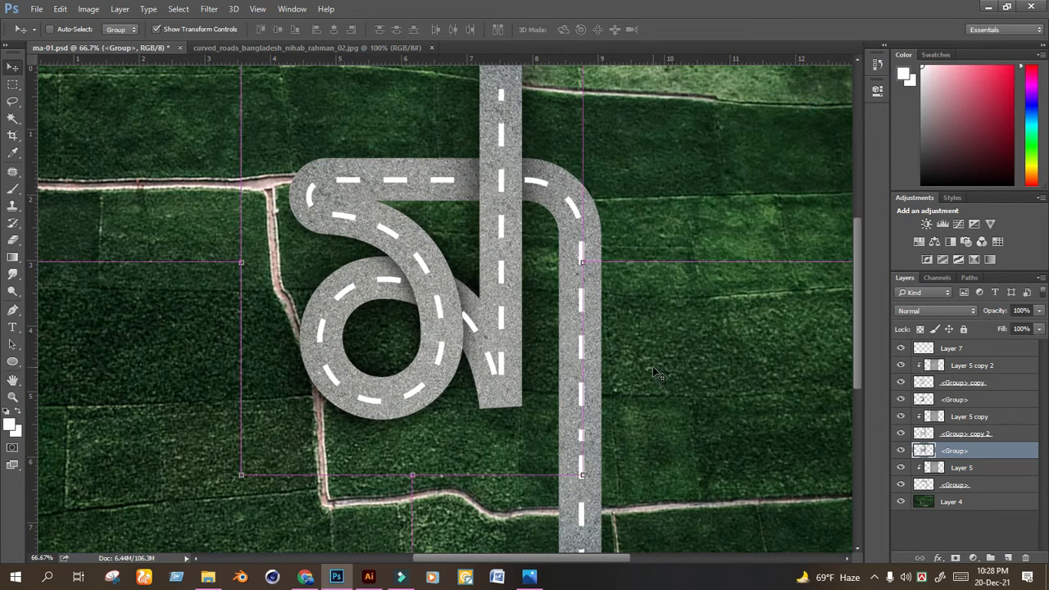
# Partly erase the black <Group> shadow around the letter's roads with a 500-pixel Eraser at 49% opacity and save the document.
pyautogui.hotkey('ctrl', '-')
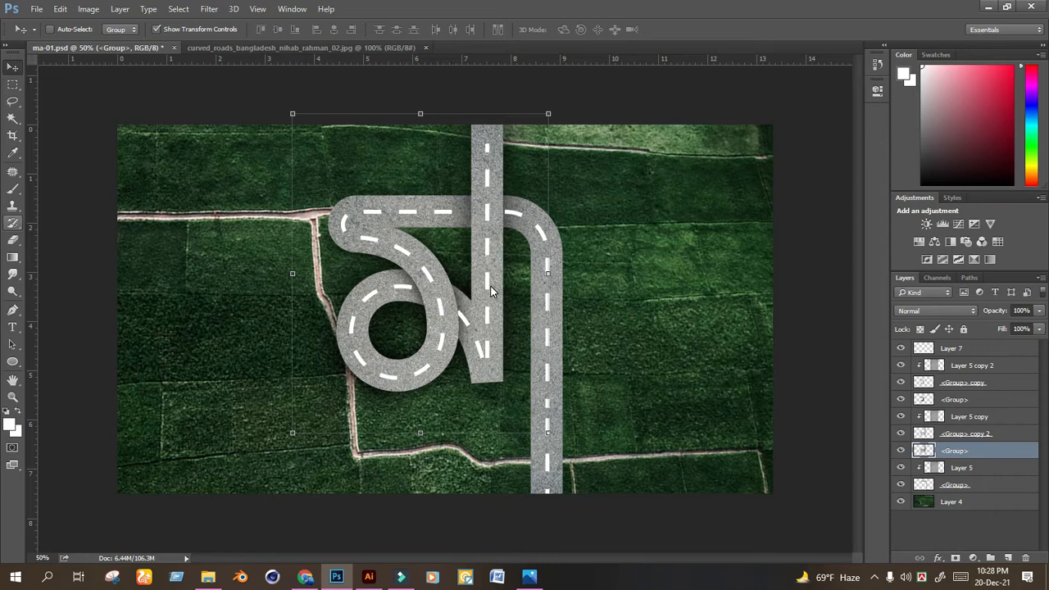
pyautogui.click(13, 240)
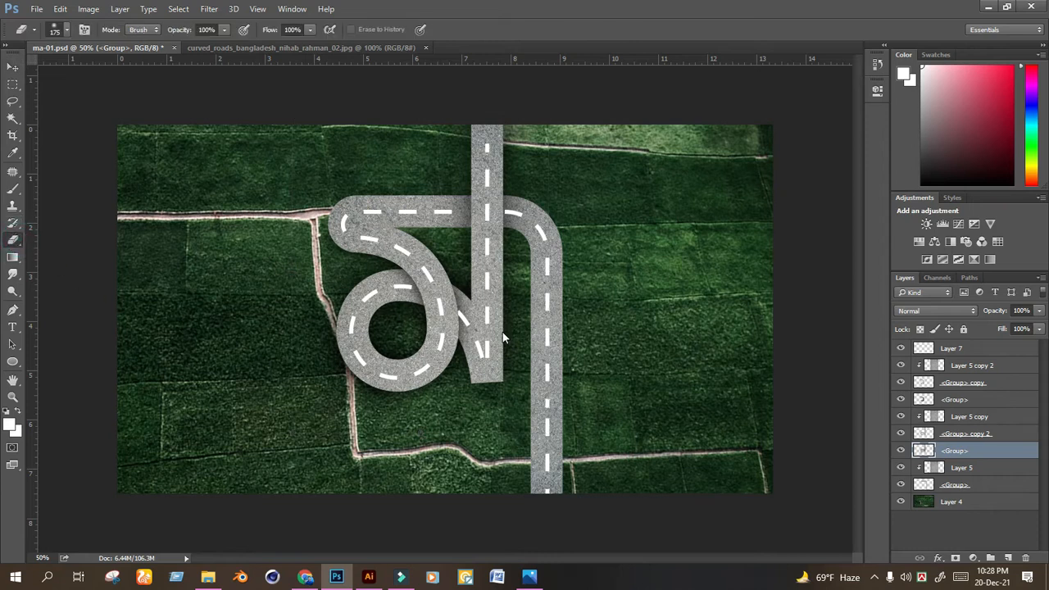
pyautogui.hotkey('ctrl', 'e')
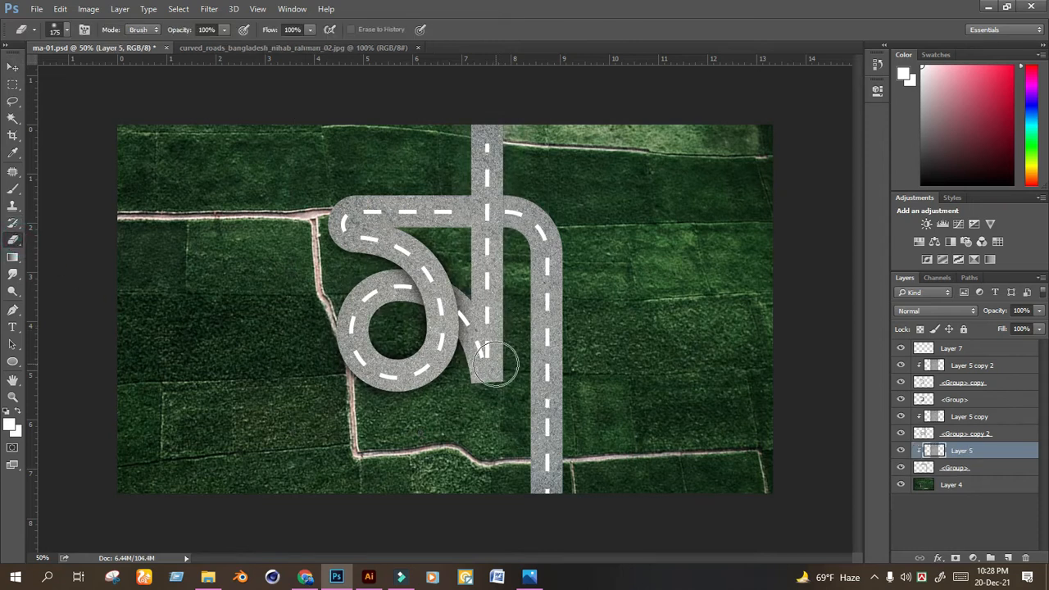
pyautogui.hotkey('ctrl', 'z')
pyautogui.press(']')
pyautogui.press(']')
pyautogui.press(']')
pyautogui.press(']')
pyautogui.press(']')
pyautogui.press(']')
pyautogui.press(']')
pyautogui.press(']')
pyautogui.press(']')
pyautogui.press(']')
pyautogui.press(']')
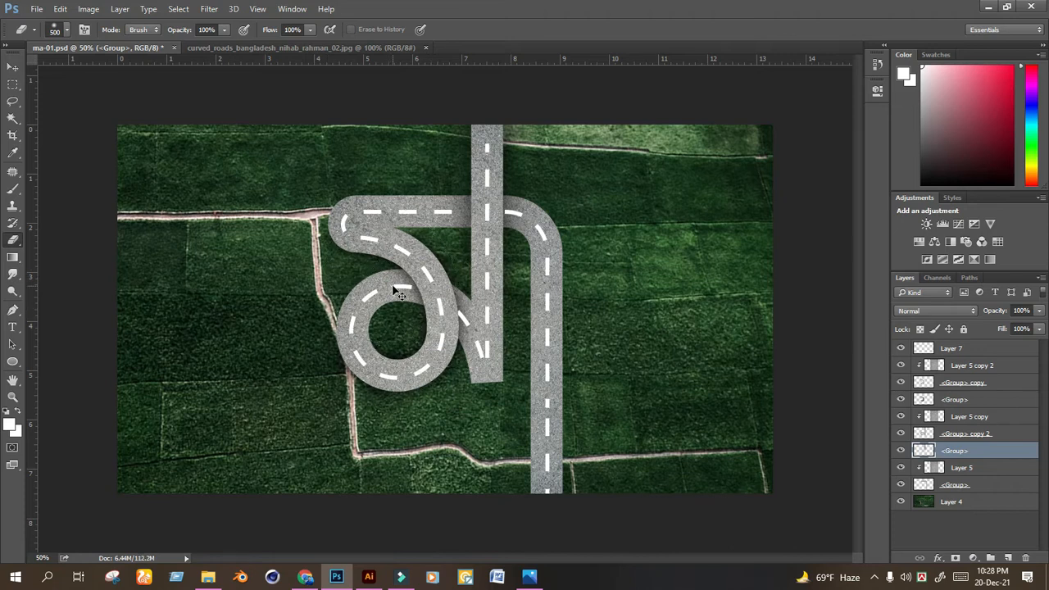
pyautogui.moveTo(224, 30); pyautogui.dragTo(204, 40)
pyautogui.click(439, 331)
pyautogui.click(374, 344)
pyautogui.click(485, 84)
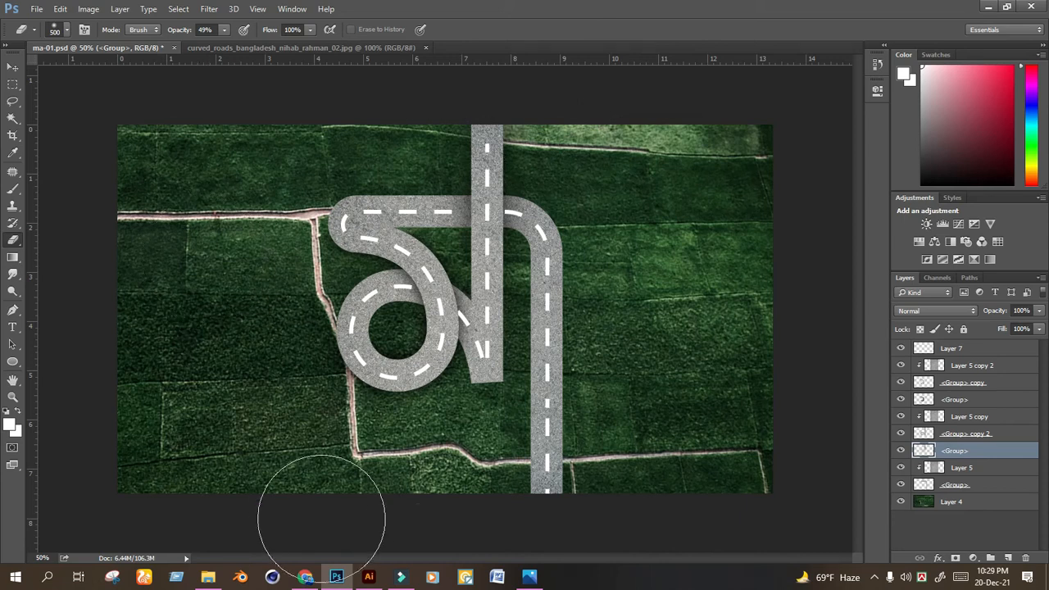
pyautogui.hotkey('ctrl', 's')
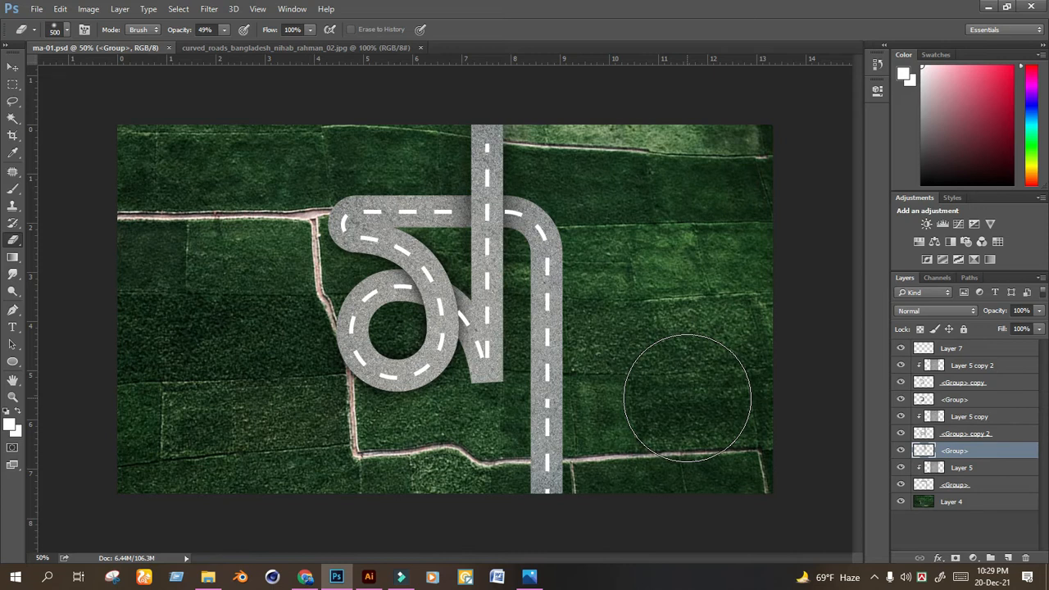
# Reorder the <Group> copy 2 layer so it sits directly above Layer 5 copy.
pyautogui.hotkey('ctrl', '+')
pyautogui.click(11, 86)
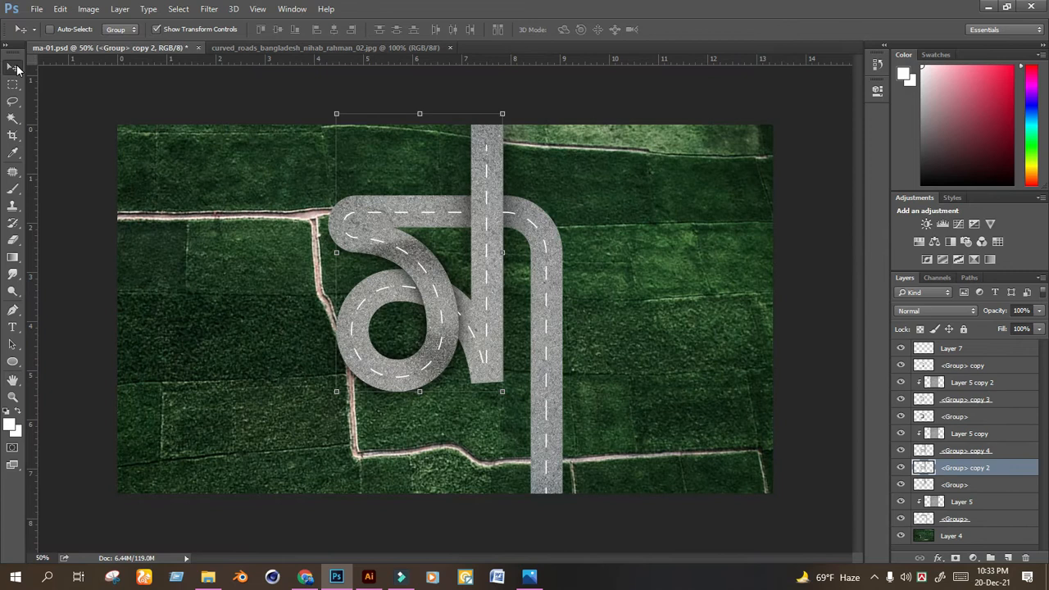
pyautogui.hotkey('ctrl', 'shift', ']')
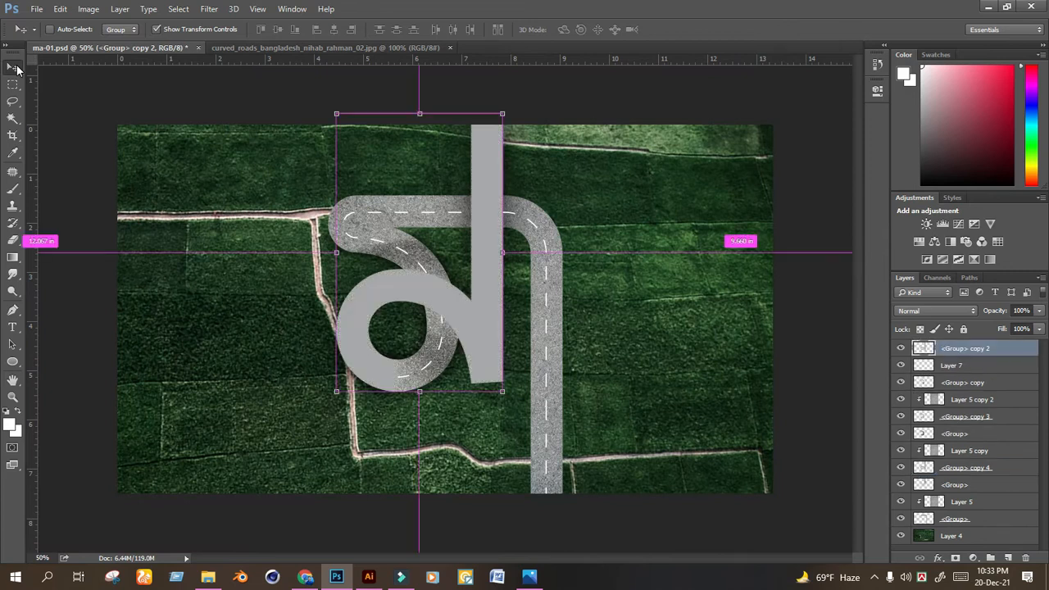
pyautogui.hotkey('ctrl', '[')
pyautogui.hotkey('ctrl', '[')
pyautogui.hotkey('ctrl', '[')
pyautogui.hotkey('ctrl', '[')
pyautogui.hotkey('ctrl', '[')
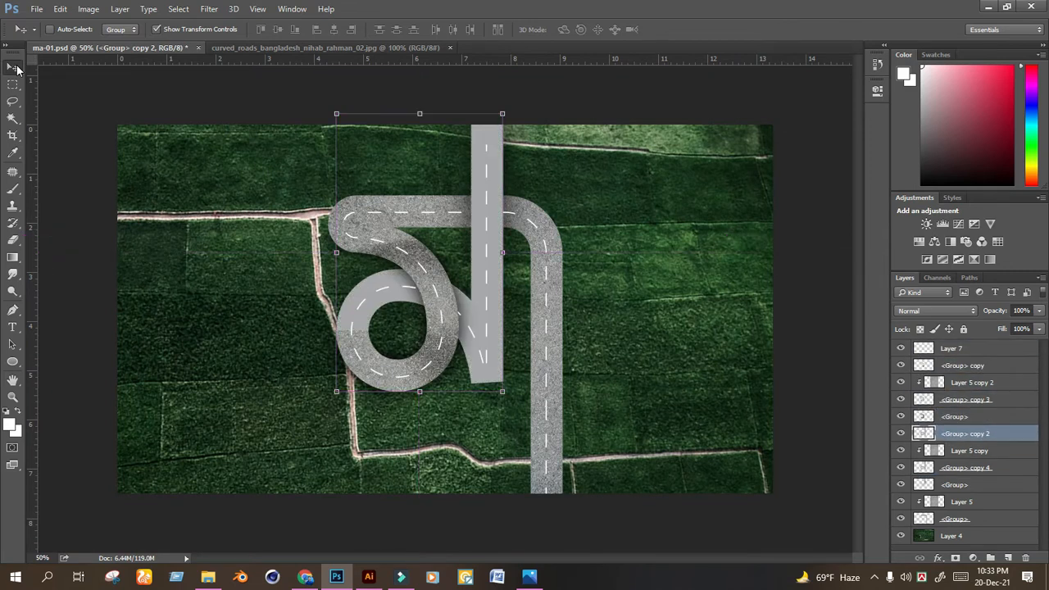
# Turn the <Group> copy 2 layer black with a Levels output white of 0.
pyautogui.hotkey('ctrl', '+')
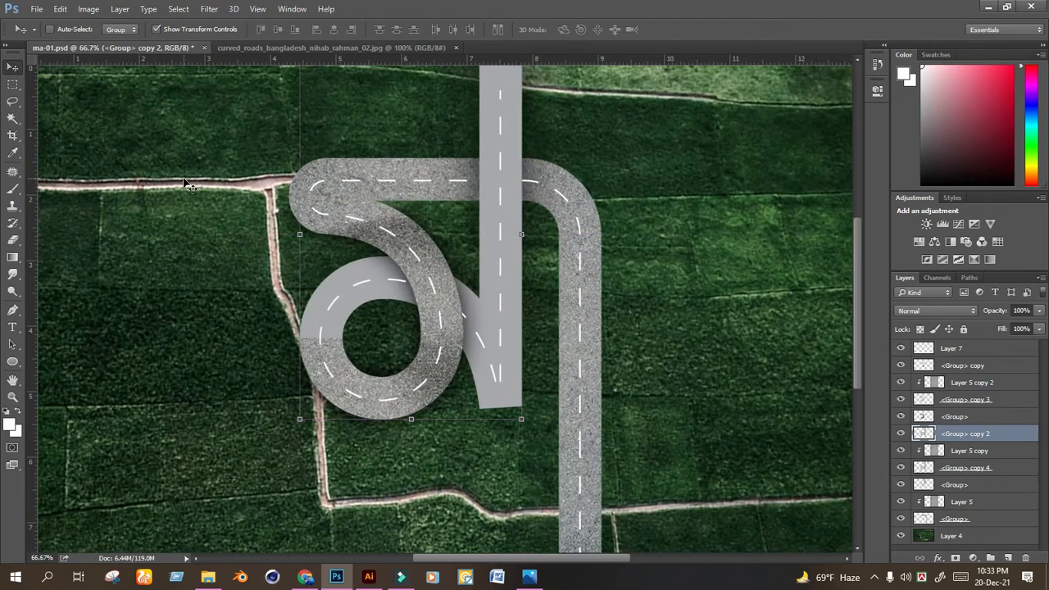
pyautogui.hotkey('ctrl', 'alt', 'l')
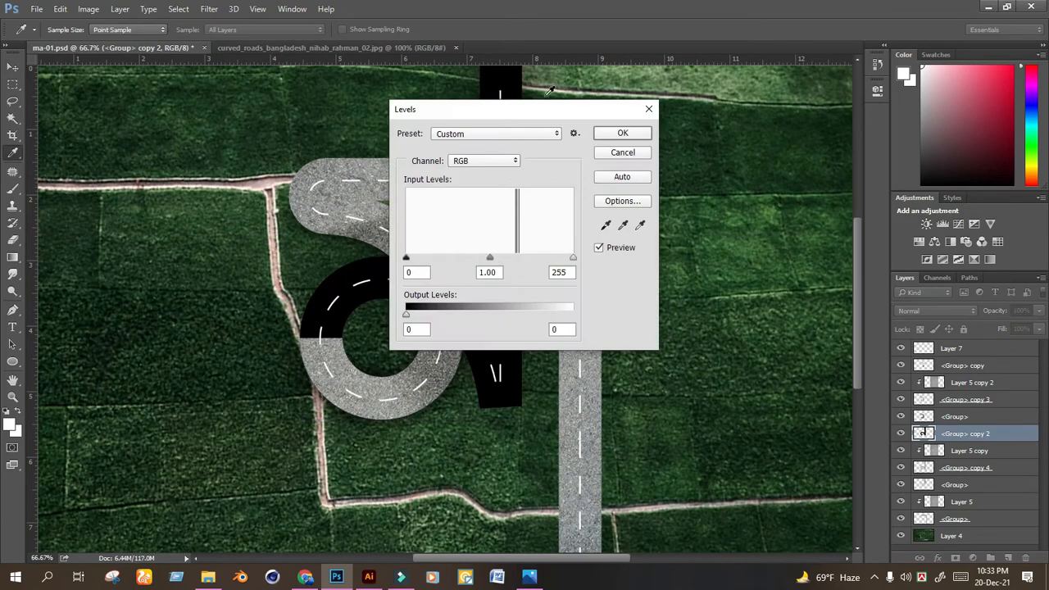
pyautogui.click(637, 133)
# Fade the black <Group> copy 2 layer along the vertical road and at the loop's left side with a 250-pixel Eraser at 90% opacity.
pyautogui.hotkey('ctrl', '-')
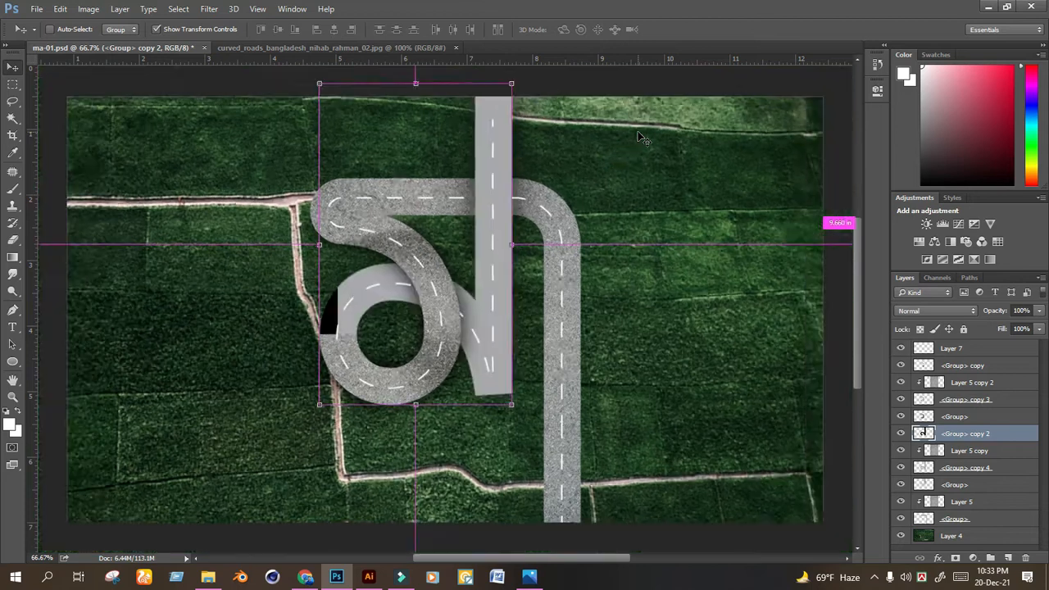
pyautogui.click(14, 239)
pyautogui.moveTo(501, 106)
pyautogui.mouseDown()
pyautogui.moveTo(486, 205)
pyautogui.moveTo(490, 170)
pyautogui.moveTo(531, 350)
pyautogui.moveTo(529, 326)
pyautogui.moveTo(528, 413)
pyautogui.mouseUp()
pyautogui.click(515, 403)
pyautogui.click(370, 359)
pyautogui.moveTo(360, 353); pyautogui.dragTo(331, 358)
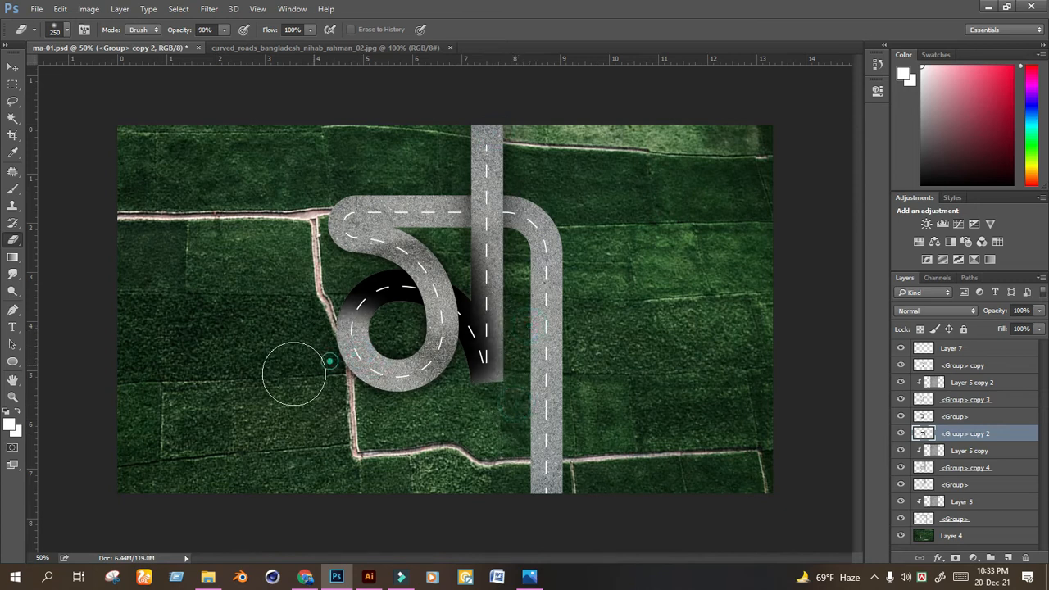
# Set the <Group> copy 2 layer's blend mode to Darken.
pyautogui.click(12, 67)
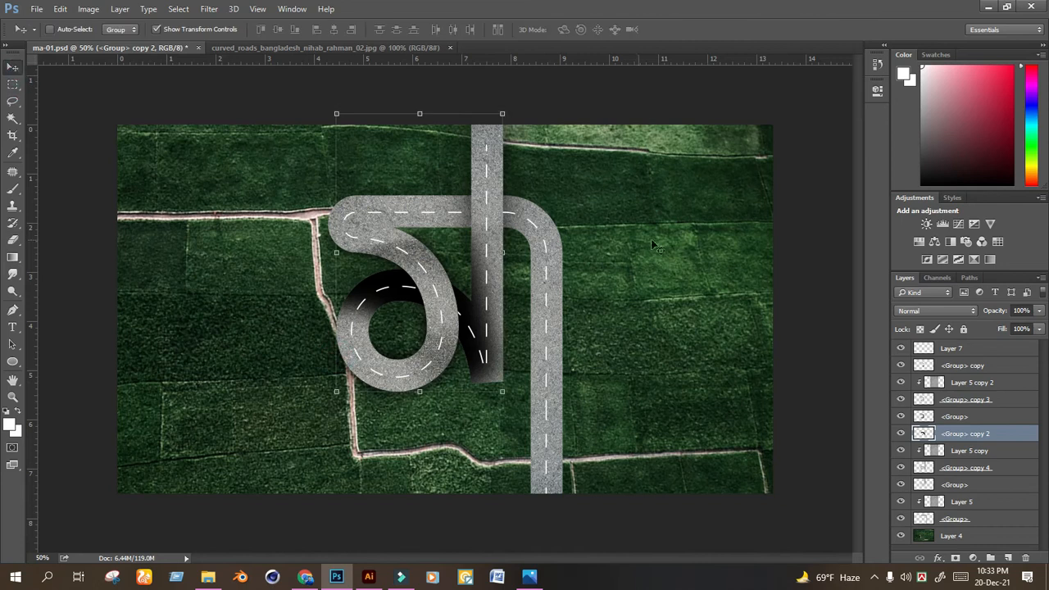
pyautogui.click(937, 310)
pyautogui.click(922, 324)
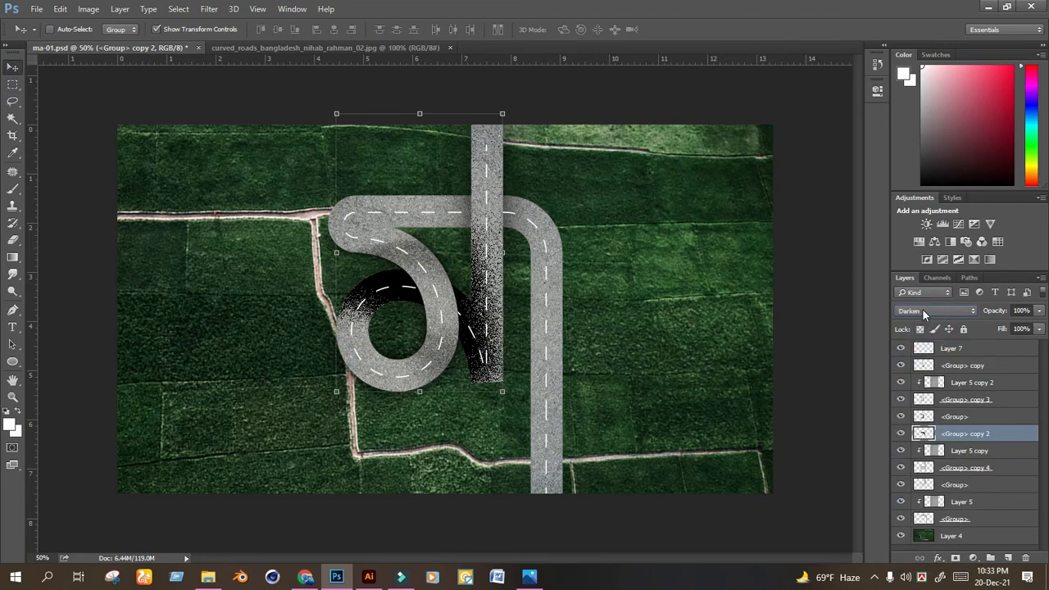
# Patch away the dirt path left of and below the loop on Layer 4 with field texture and clear the selection.
pyautogui.scroll(-1, 921, 309)
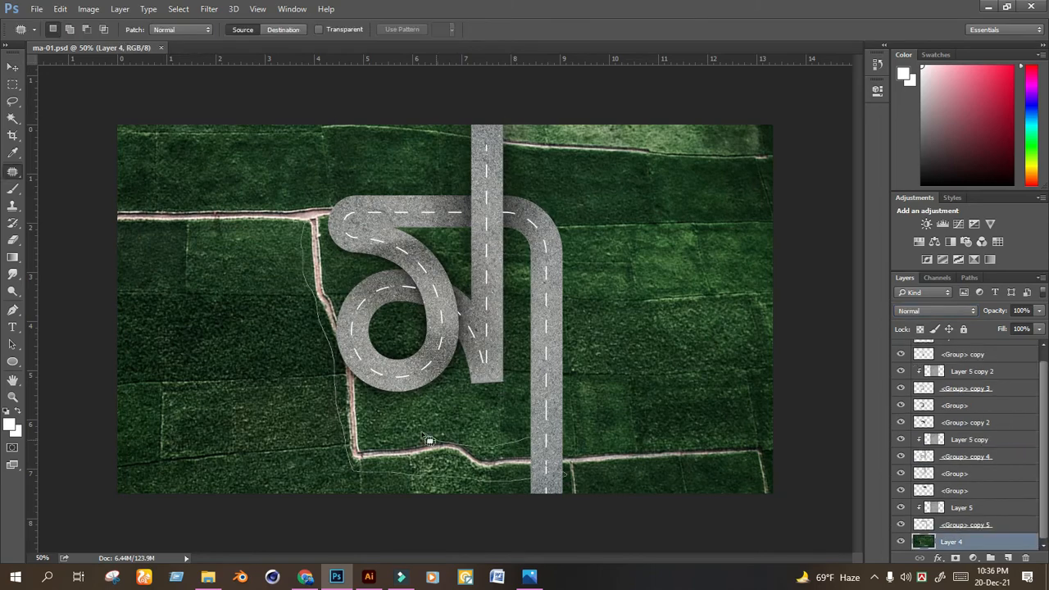
pyautogui.moveTo(565, 466); pyautogui.dragTo(609, 482)
pyautogui.hotkey('ctrl', 'd')
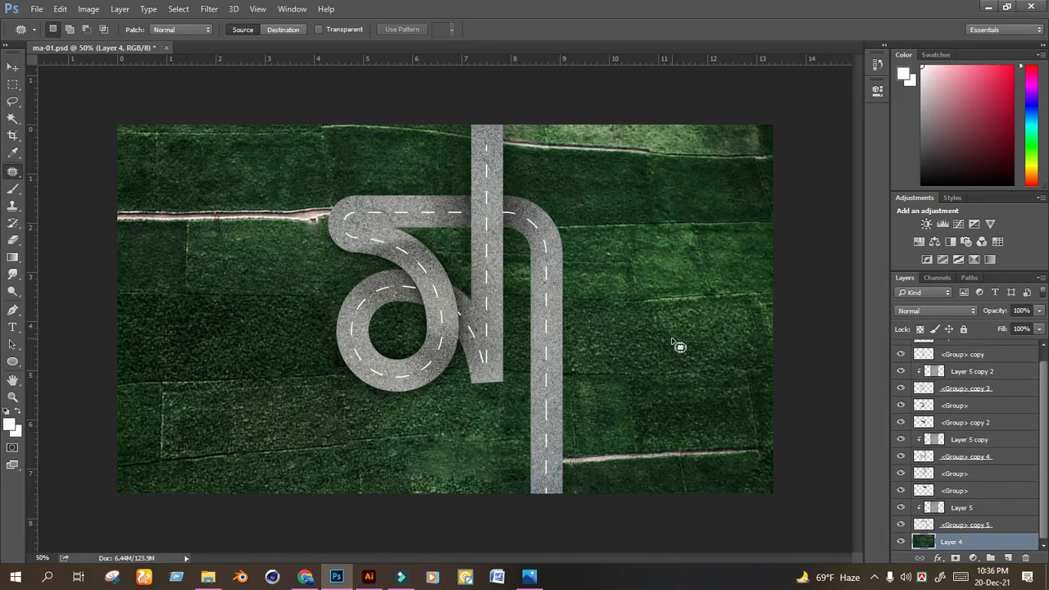
# Duplicate a piece of the grassy verge to a new layer and transform it into place beside the roads.
pyautogui.scroll(4, 277, 212)
pyautogui.moveTo(350, 205); pyautogui.dragTo(170, 215)
pyautogui.hotkey('ctrl', 'j')
pyautogui.press('v')
pyautogui.moveTo(270, 256); pyautogui.dragTo(500, 252)
pyautogui.hotkey('ctrl', 't')
pyautogui.press('Return')
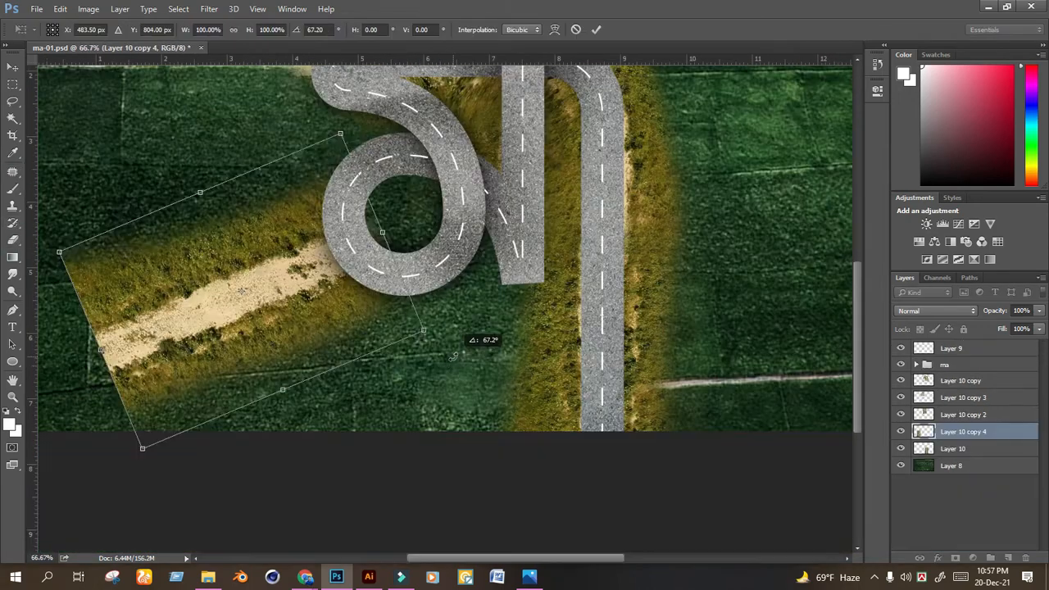
# Rotate the Layer 10 copy 4 verge upright and place it under the lower end of the middle vertical road.
pyautogui.moveTo(453, 357); pyautogui.dragTo(137, 392)
pyautogui.moveTo(227, 277); pyautogui.dragTo(513, 246)
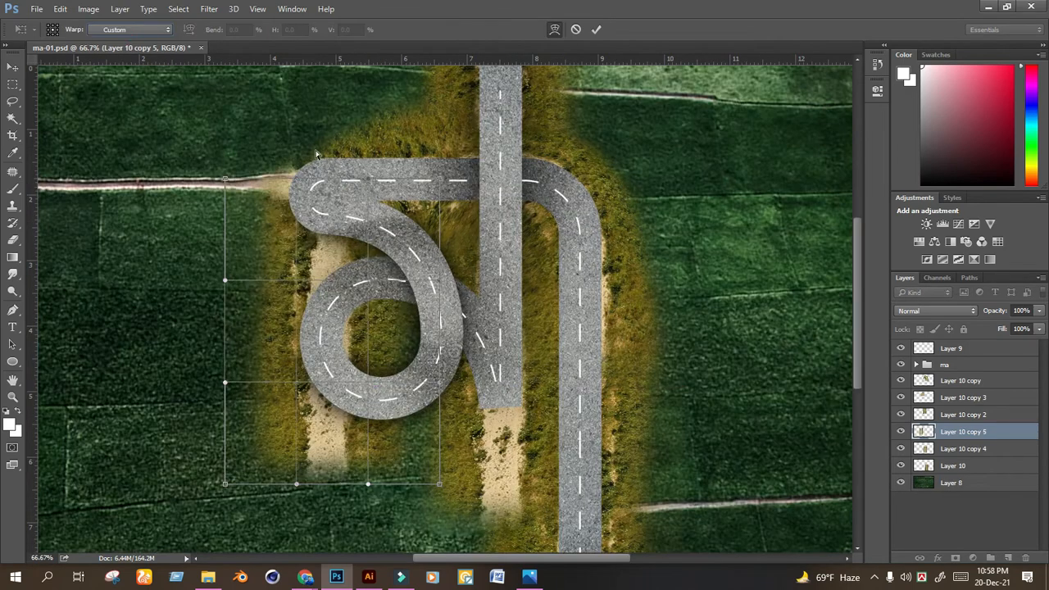
# Warp the Layer 10 copy 5 verge around the loop's left side and transform Layer 10 copy 6 along its lower edge.
pyautogui.moveTo(528, 282); pyautogui.dragTo(524, 273)
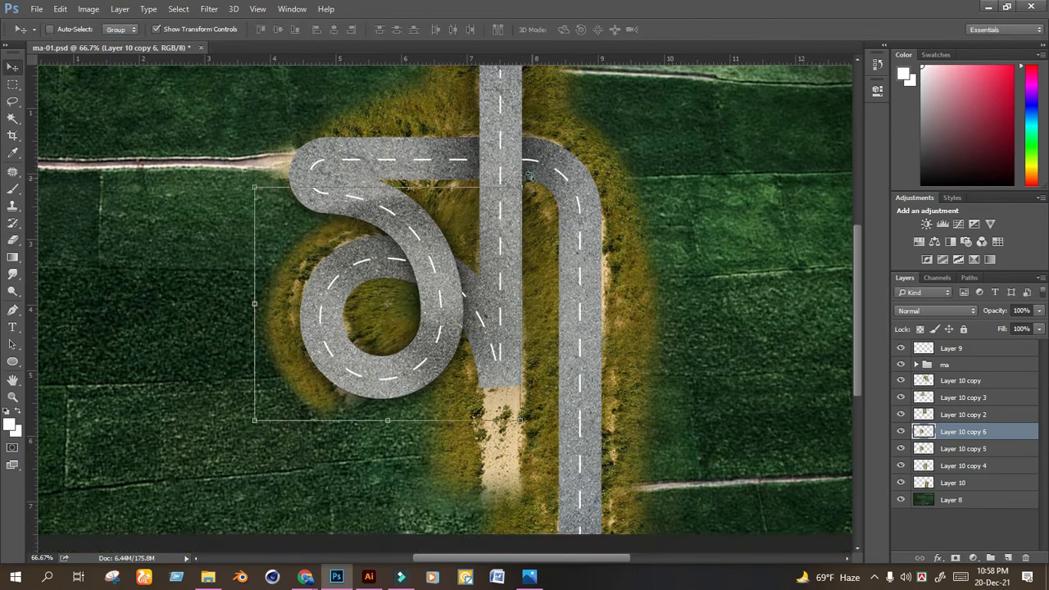
pyautogui.hotkey('ctrl', 't')
pyautogui.press('Return')
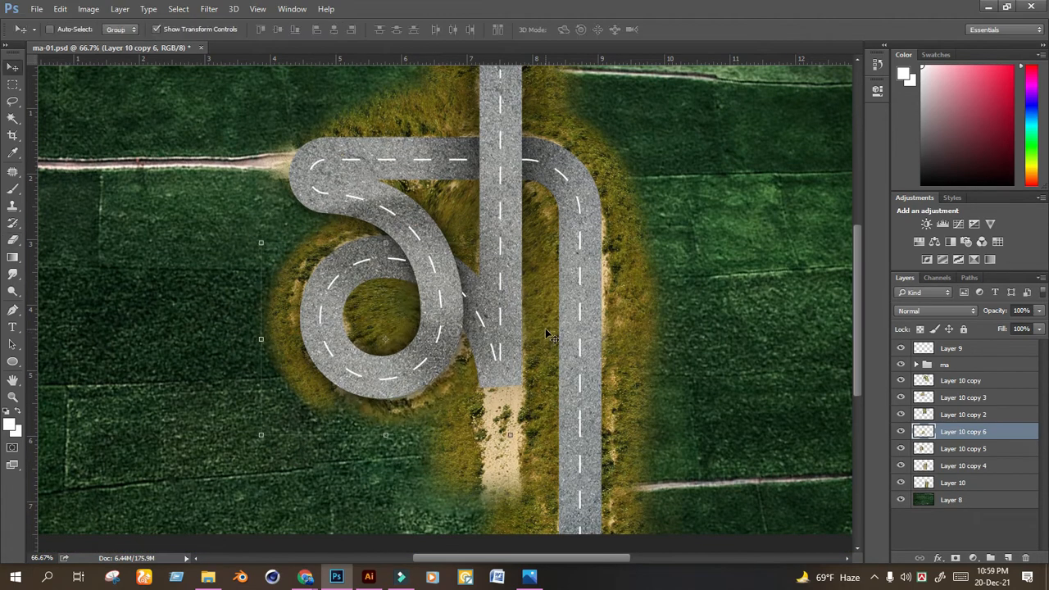
# Shift the verges' colour toward green with the Hue/Saturation 1 adjustment above Group 1.
pyautogui.hotkey('ctrl', '-')
pyautogui.hotkey('ctrl', '-')
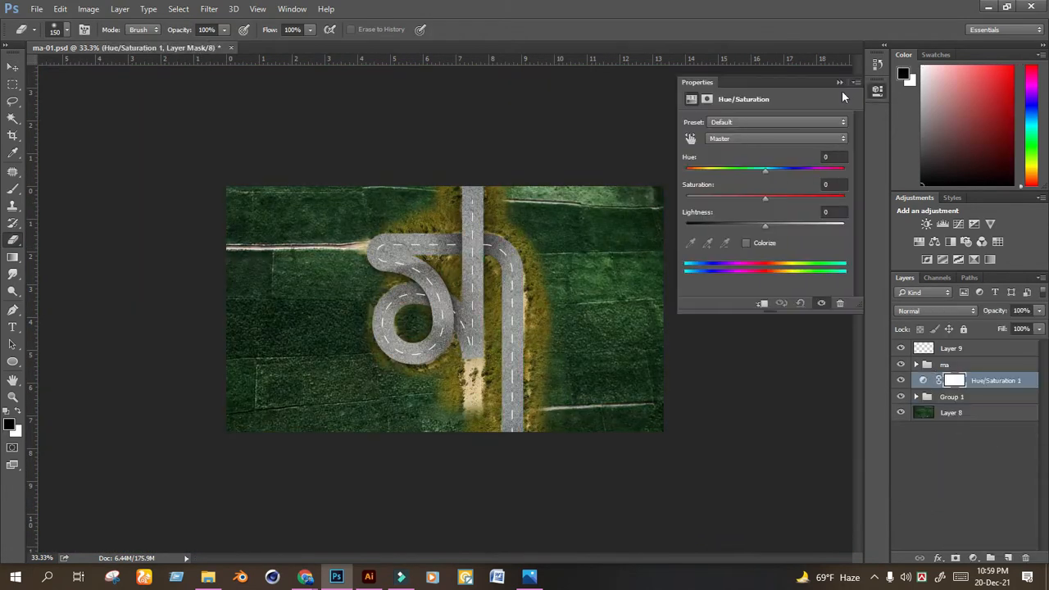
pyautogui.moveTo(769, 164); pyautogui.dragTo(767, 179)
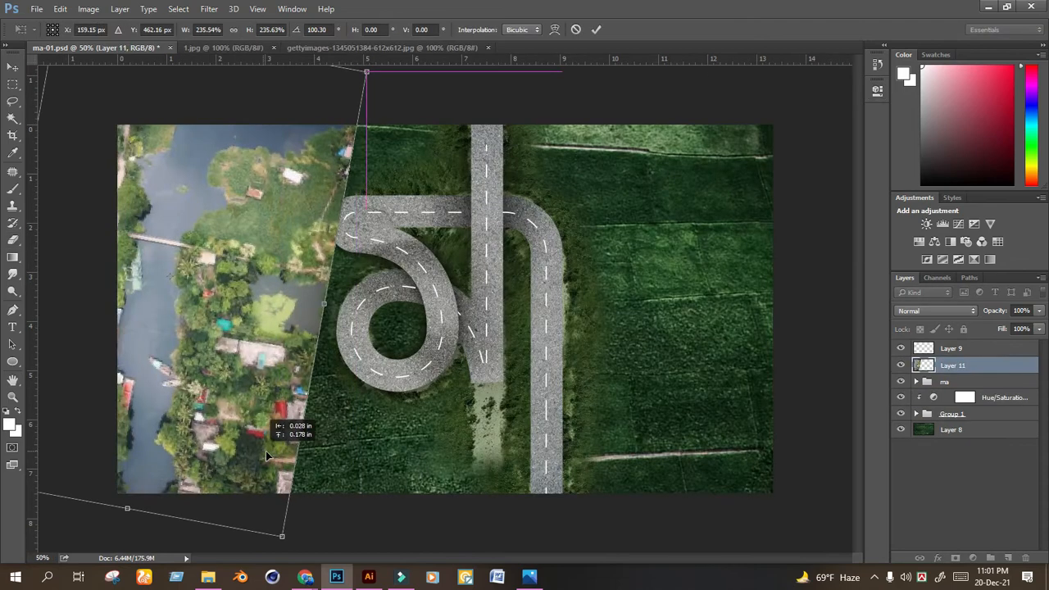
# Position the enlarged river village photo on Layer 11 over the left side of the fields and erase its hard right edge.
pyautogui.moveTo(266, 451); pyautogui.dragTo(265, 457)
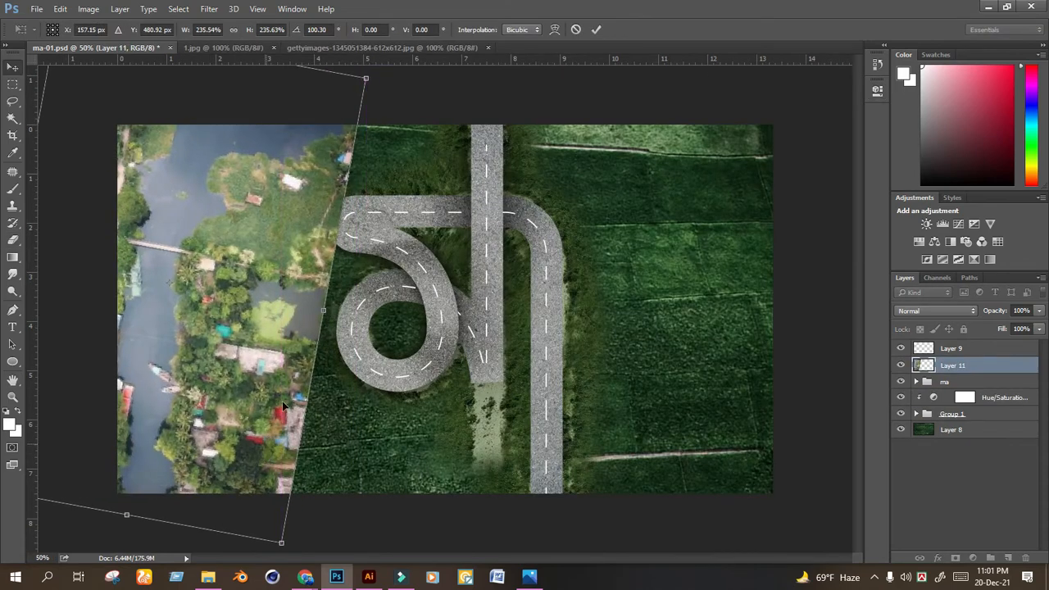
pyautogui.press('Return')
pyautogui.press('e')
pyautogui.moveTo(370, 136)
pyautogui.mouseDown()
pyautogui.moveTo(353, 236)
pyautogui.moveTo(309, 327)
pyautogui.moveTo(311, 388)
pyautogui.moveTo(300, 413)
pyautogui.mouseUp()
# Erase more of Layer 11 around the letter's left curves so the village photo blends softly into the fields.
pyautogui.hotkey('ctrl', '+')
pyautogui.hotkey('ctrl', '+')
pyautogui.moveTo(344, 339); pyautogui.dragTo(529, 320)
pyautogui.press('[')
pyautogui.press('[')
pyautogui.press('[')
pyautogui.press('[')
pyautogui.press('[')
pyautogui.moveTo(435, 377)
pyautogui.mouseDown()
pyautogui.moveTo(388, 316)
pyautogui.moveTo(456, 201)
pyautogui.mouseUp()
pyautogui.moveTo(449, 134); pyautogui.dragTo(427, 350)
pyautogui.moveTo(428, 350)
pyautogui.mouseDown()
pyautogui.moveTo(361, 286)
pyautogui.moveTo(326, 232)
pyautogui.mouseUp()
pyautogui.moveTo(418, 175)
pyautogui.mouseDown()
pyautogui.moveTo(362, 341)
pyautogui.moveTo(401, 230)
pyautogui.moveTo(365, 205)
pyautogui.mouseUp()
# Uncover the horizontal dirt path through Layer 11 with a 30-pixel Eraser, lowering the layer opacity as a guide and restoring it to 100%.
pyautogui.press('[')
pyautogui.press('[')
pyautogui.press('[')
pyautogui.press('[')
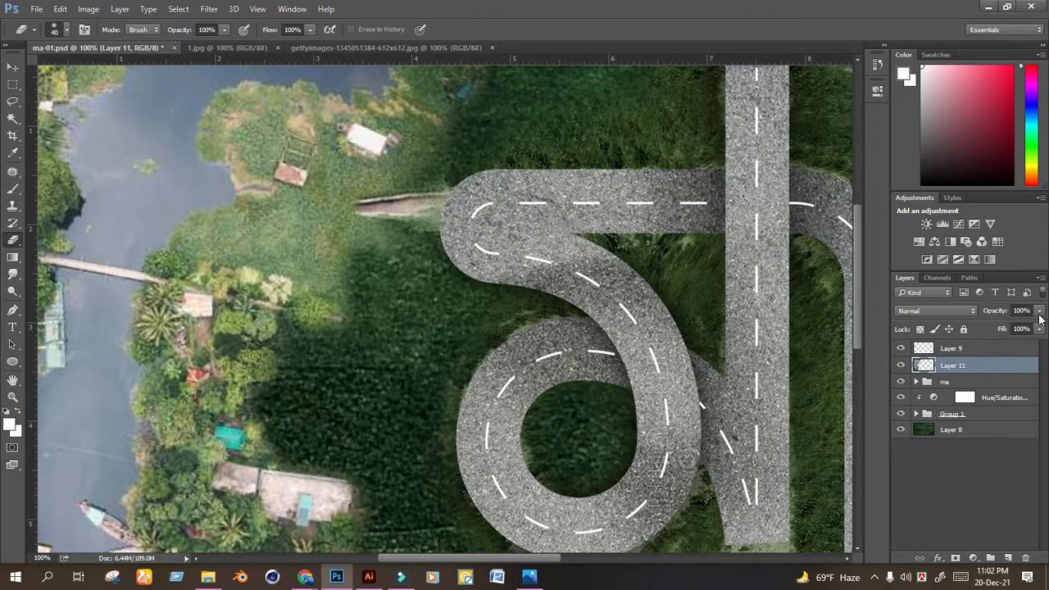
pyautogui.moveTo(1038, 312); pyautogui.dragTo(1005, 326)
pyautogui.moveTo(70, 208); pyautogui.dragTo(410, 206)
pyautogui.moveTo(1038, 312); pyautogui.dragTo(1044, 327)
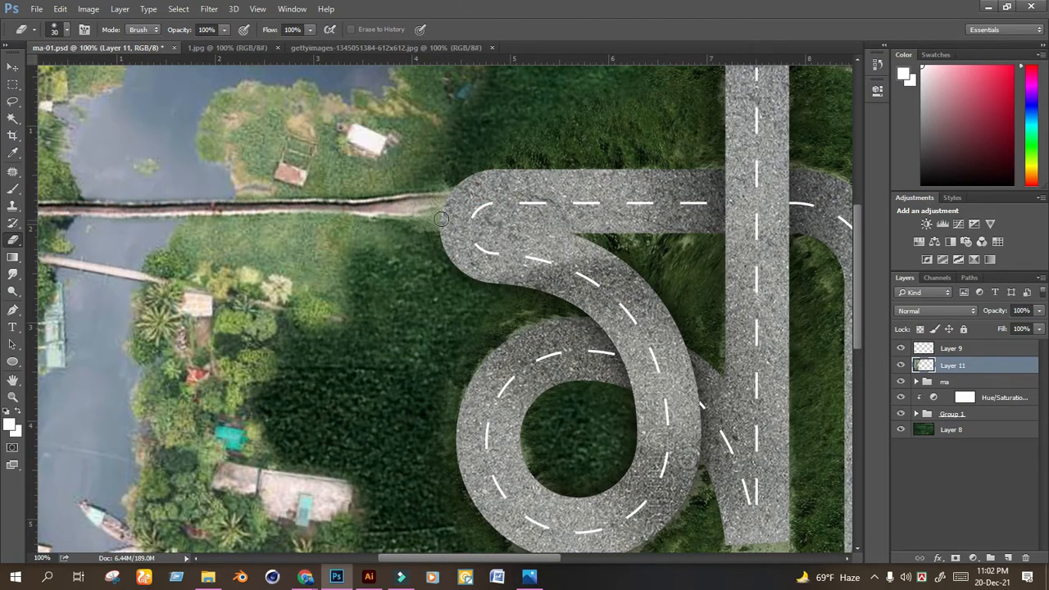
# Add a Color Balance adjustment clipped to Layer 11 and adjust the village photo's colours.
pyautogui.hotkey('ctrl', '-')
pyautogui.hotkey('ctrl', '-')
pyautogui.press('m')
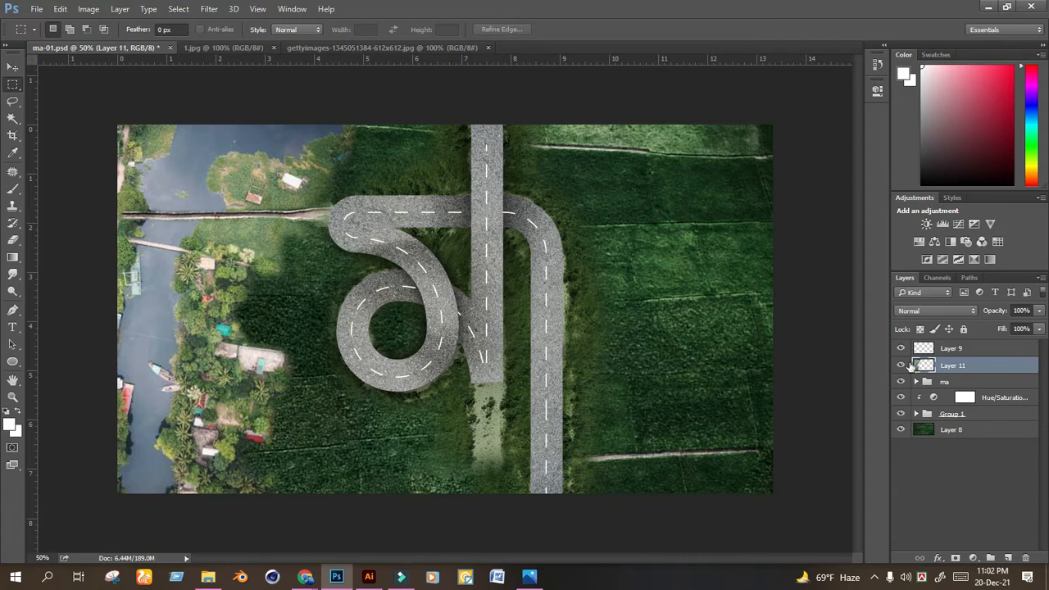
pyautogui.click(973, 558)
pyautogui.click(981, 314)
pyautogui.press('Escape')
pyautogui.click(972, 558)
pyautogui.click(1006, 435)
pyautogui.moveTo(751, 176); pyautogui.dragTo(744, 175)
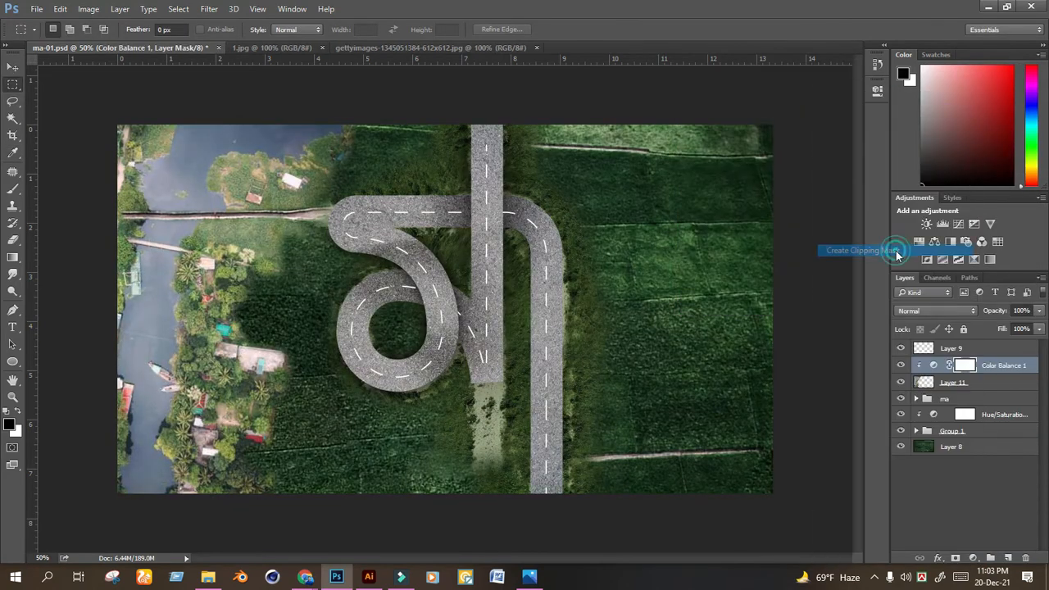
pyautogui.click(934, 365)
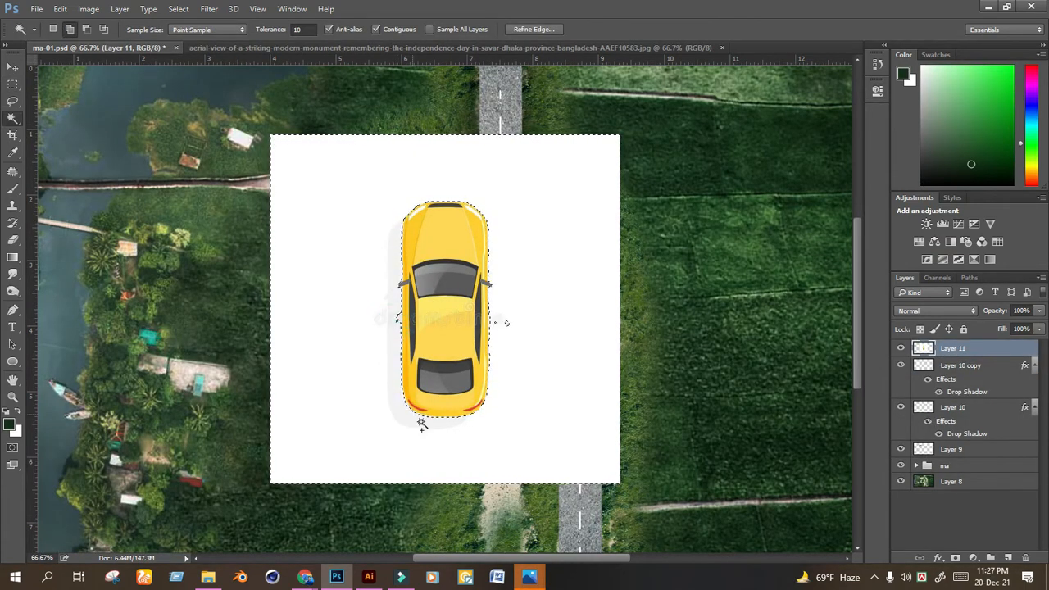
# Delete the selected white background around the yellow car on Layer 11 and clear the leftover marks on both sides of it.
pyautogui.press('Delete')
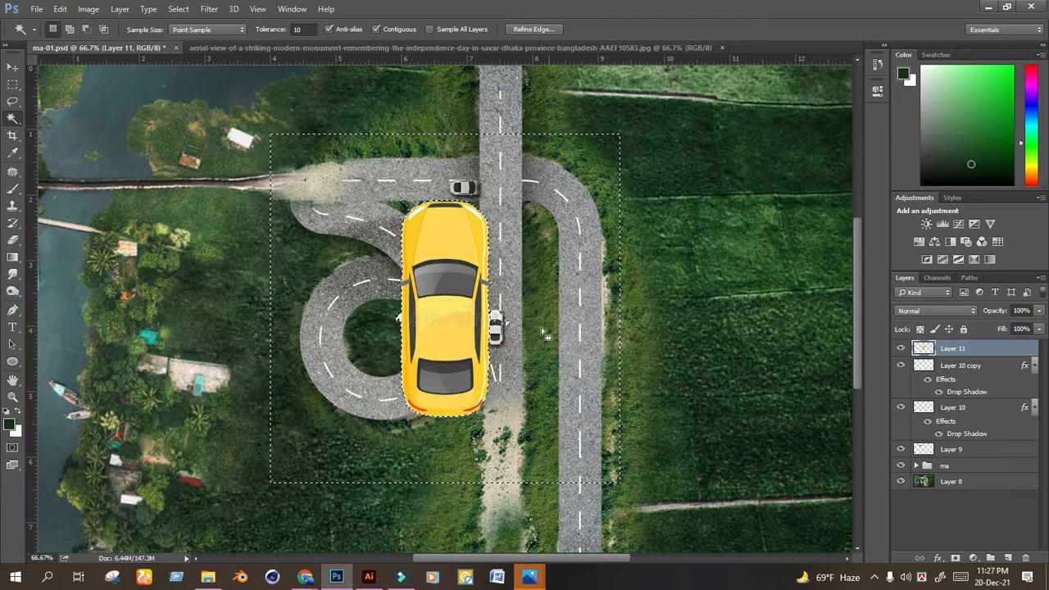
pyautogui.click(13, 85)
pyautogui.click(184, 119)
pyautogui.moveTo(236, 180); pyautogui.dragTo(385, 352)
pyautogui.click(388, 322)
pyautogui.moveTo(388, 308); pyautogui.dragTo(403, 331)
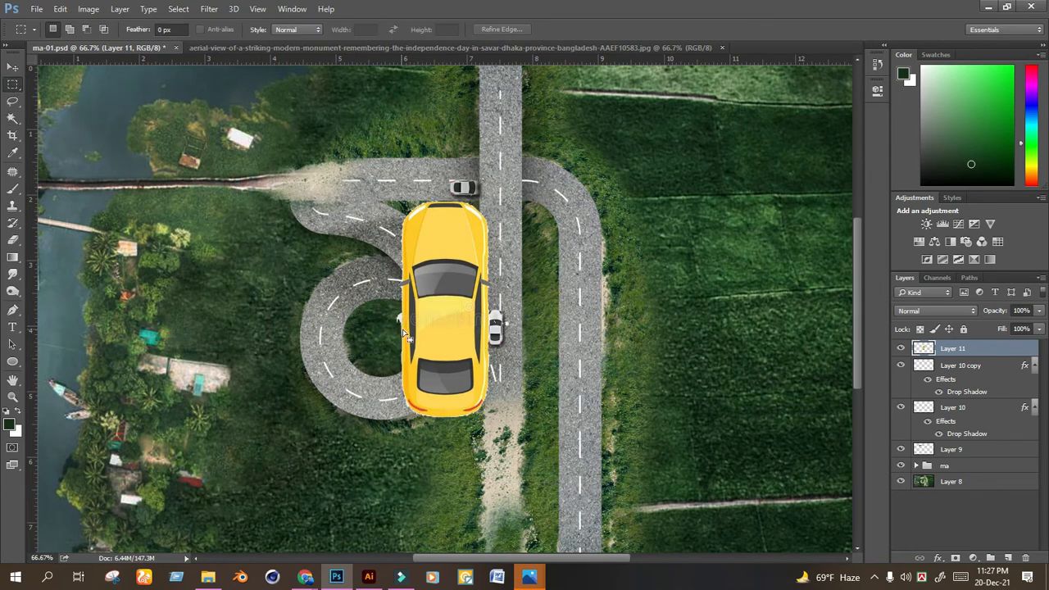
pyautogui.click(528, 310)
pyautogui.moveTo(538, 314); pyautogui.dragTo(494, 355)
pyautogui.click(544, 302)
# Scale the yellow car down and place it on the letter's right-hand vertical road.
pyautogui.click(13, 66)
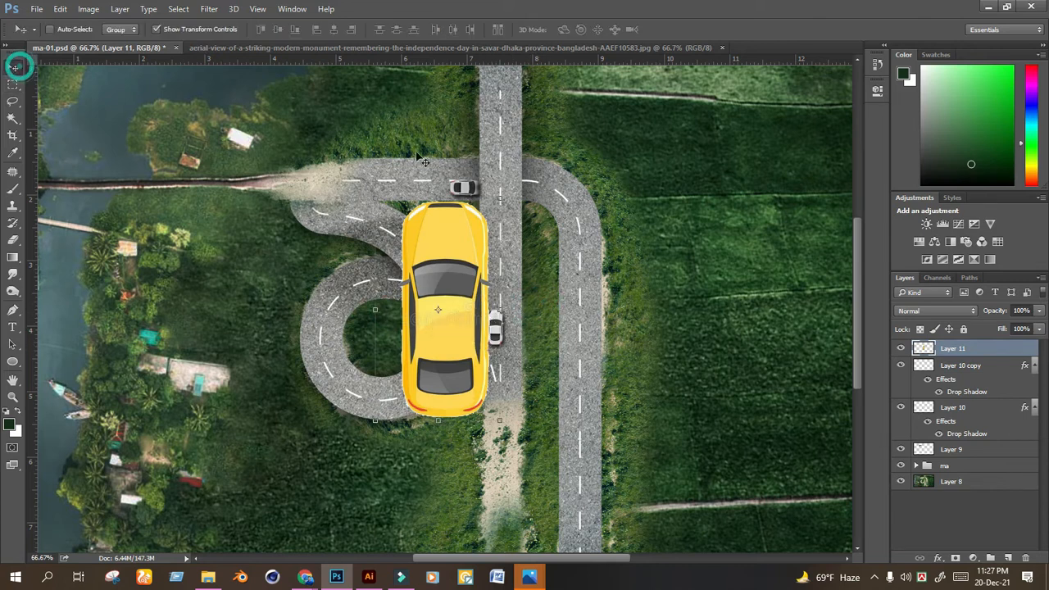
pyautogui.moveTo(500, 197); pyautogui.dragTo(579, 412)
pyautogui.moveTo(579, 416); pyautogui.dragTo(578, 414)
pyautogui.press('Return')
pyautogui.click(11, 89)
pyautogui.hotkey('ctrl', '-')
pyautogui.click(13, 72)
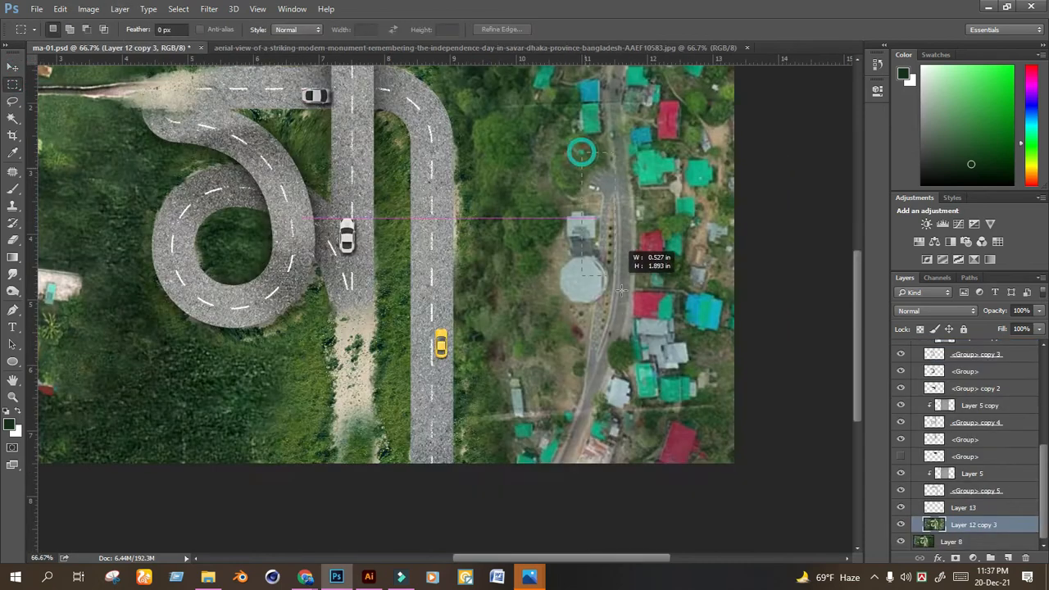
# Copy the village road section beside the monument to a new layer, rotate it about 133°, and fit it between the letter's right-hand road and the village road.
pyautogui.moveTo(639, 270); pyautogui.dragTo(495, 265)
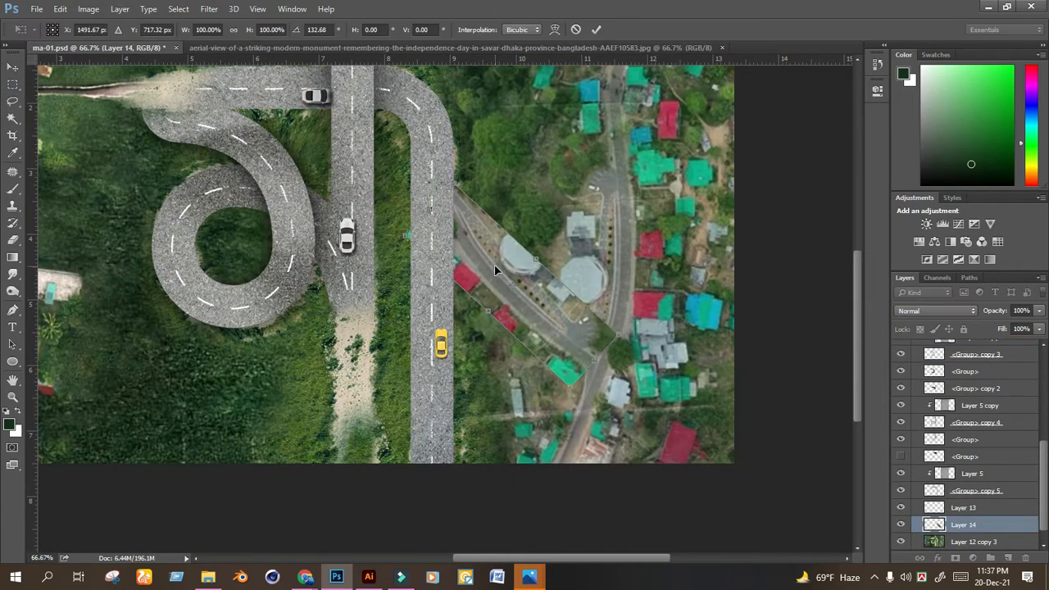
pyautogui.press('Return')
pyautogui.moveTo(457, 176)
pyautogui.mouseDown()
pyautogui.moveTo(565, 254)
pyautogui.moveTo(467, 258)
pyautogui.moveTo(646, 345)
pyautogui.moveTo(672, 377)
pyautogui.mouseUp()
pyautogui.press('e')
pyautogui.hotkey('ctrl', 't')
pyautogui.moveTo(407, 119); pyautogui.dragTo(384, 106)
pyautogui.press('Return')
# Ready the Eraser with a smaller brush for blending the edges of the diagonal connecting road.
pyautogui.press('r')
pyautogui.press('e')
pyautogui.press('[')
pyautogui.press('[')
pyautogui.press('[')
pyautogui.press('[')
pyautogui.press('[')
pyautogui.hotkey('ctrl', '-')
pyautogui.hotkey('ctrl', '-')
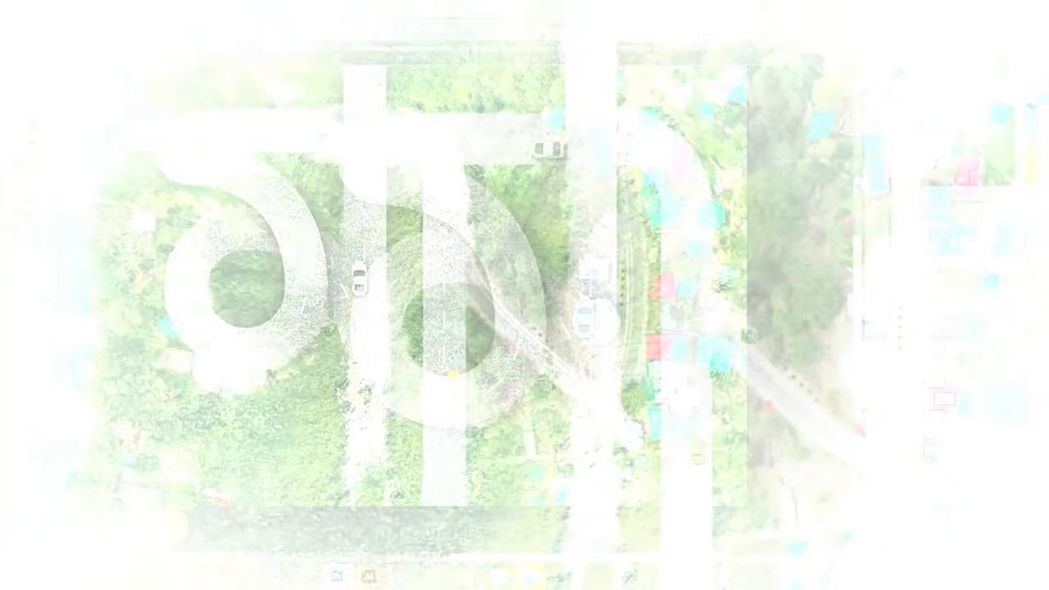